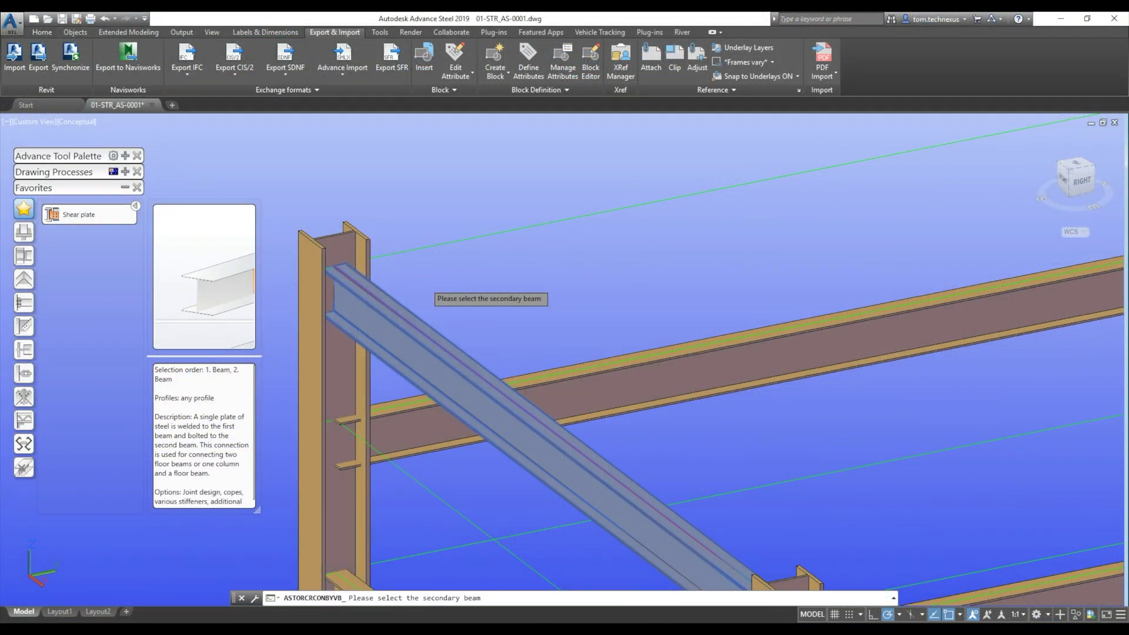
click(500, 411)
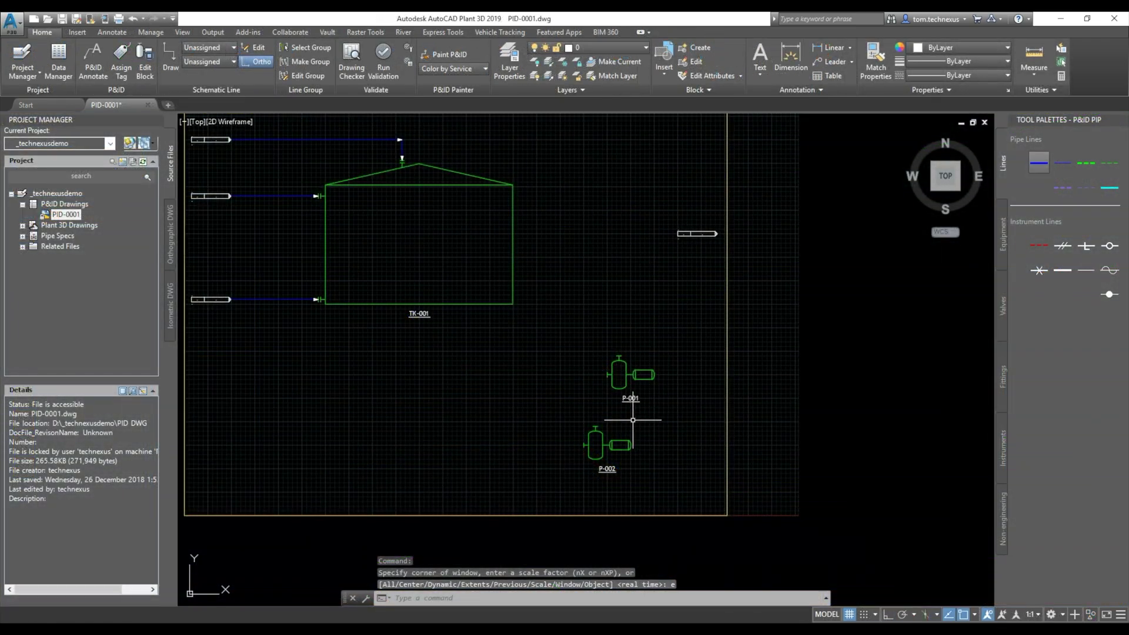
scroll(635, 382, up, 2)
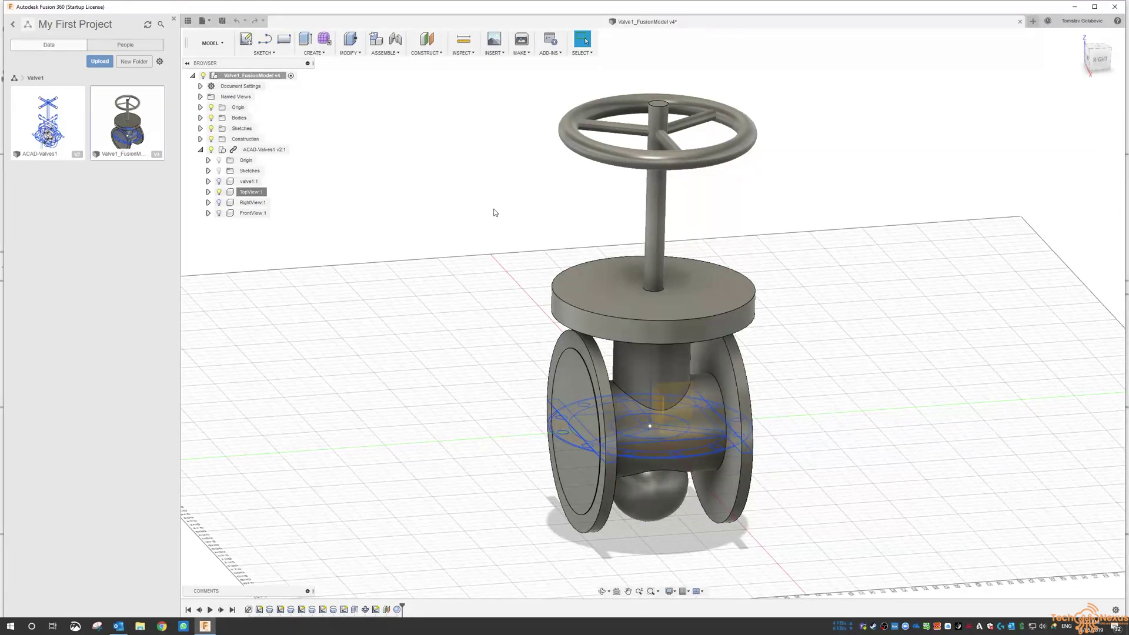
scroll(510, 208, up, 1)
scroll(523, 203, down, 3)
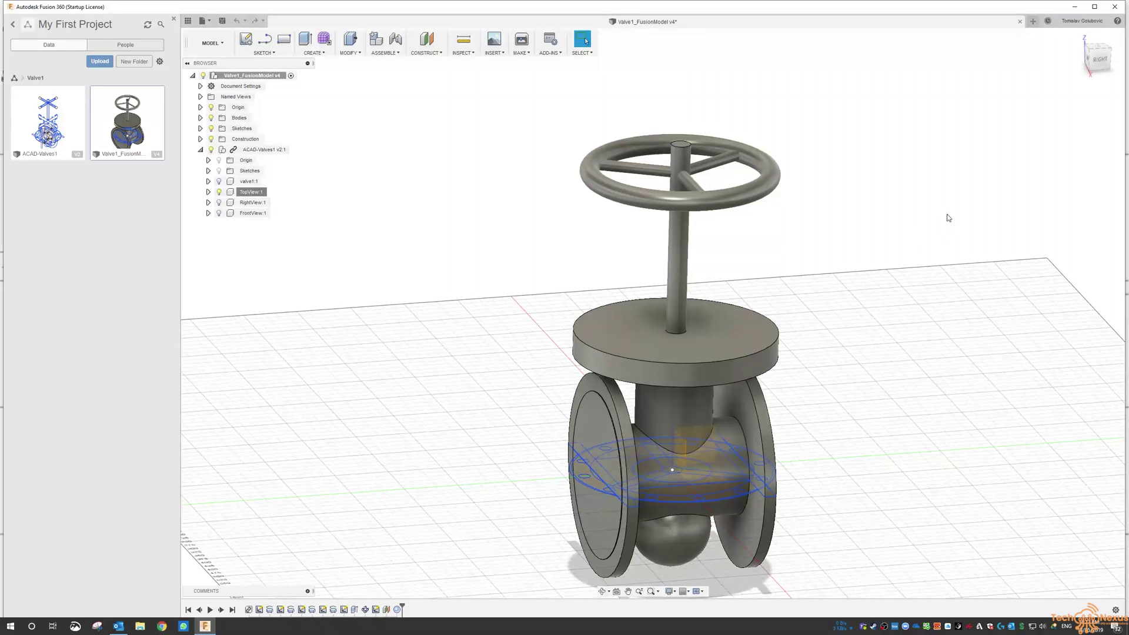
- Move the TopView component point to point from its centre to the centre of the upper flange's top face
click(1099, 59)
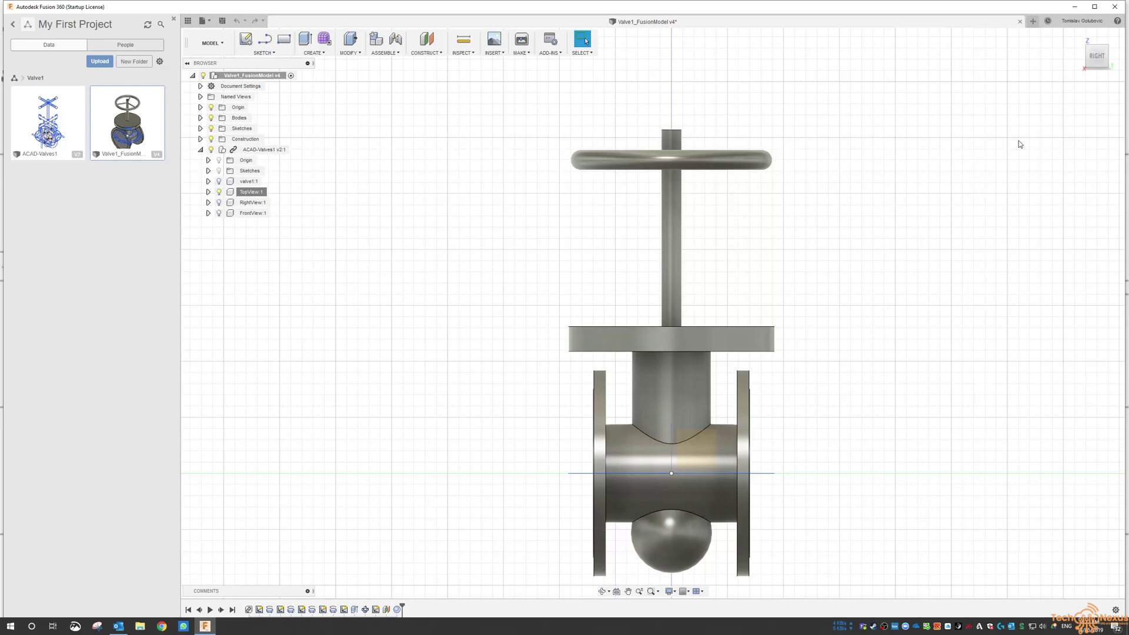
shift+middle_drag(649, 311, 629, 424)
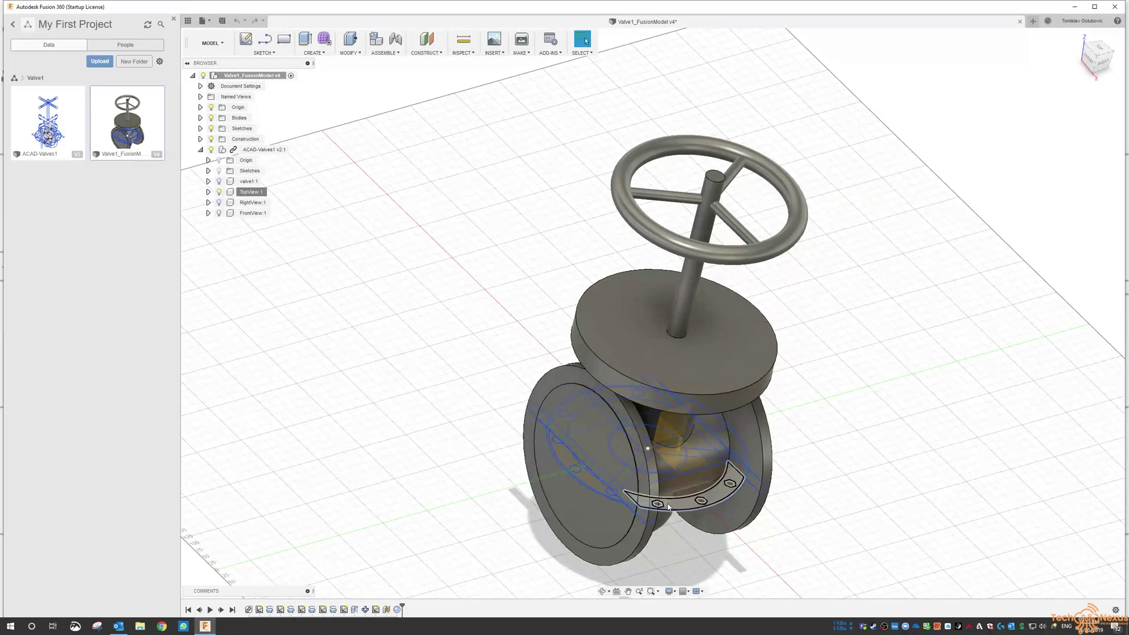
click(1103, 67)
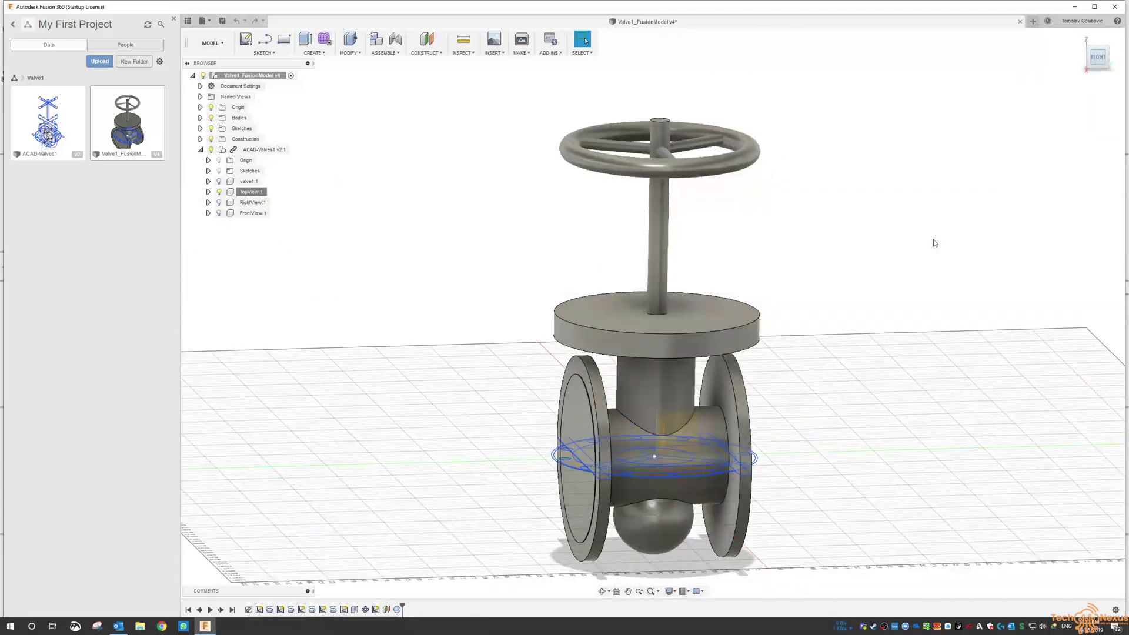
click(260, 193)
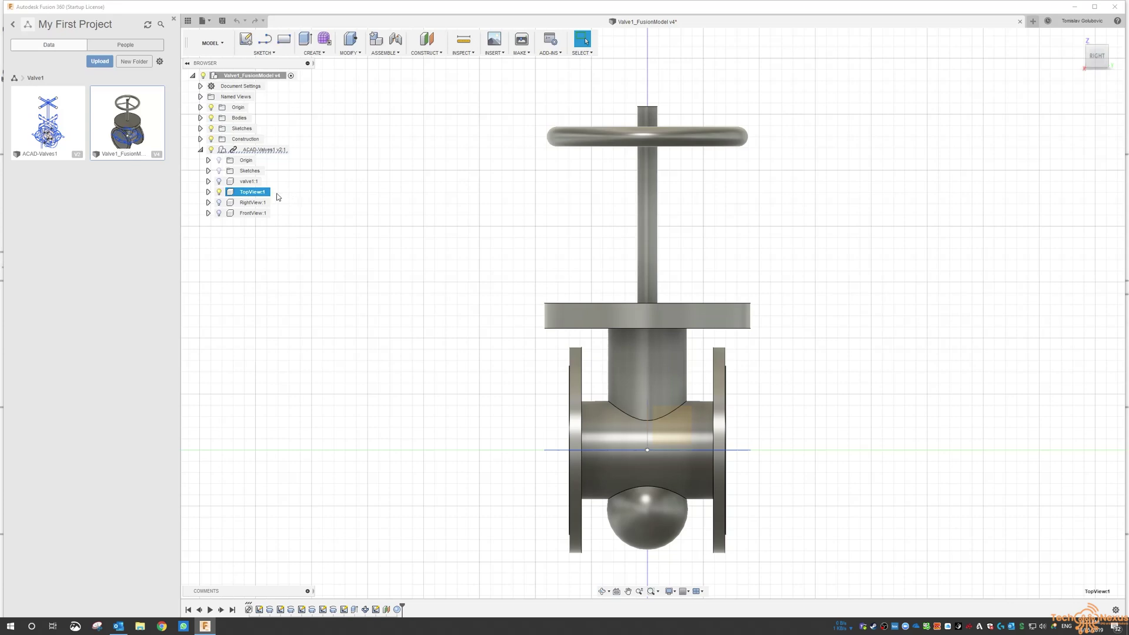
right_click(252, 193)
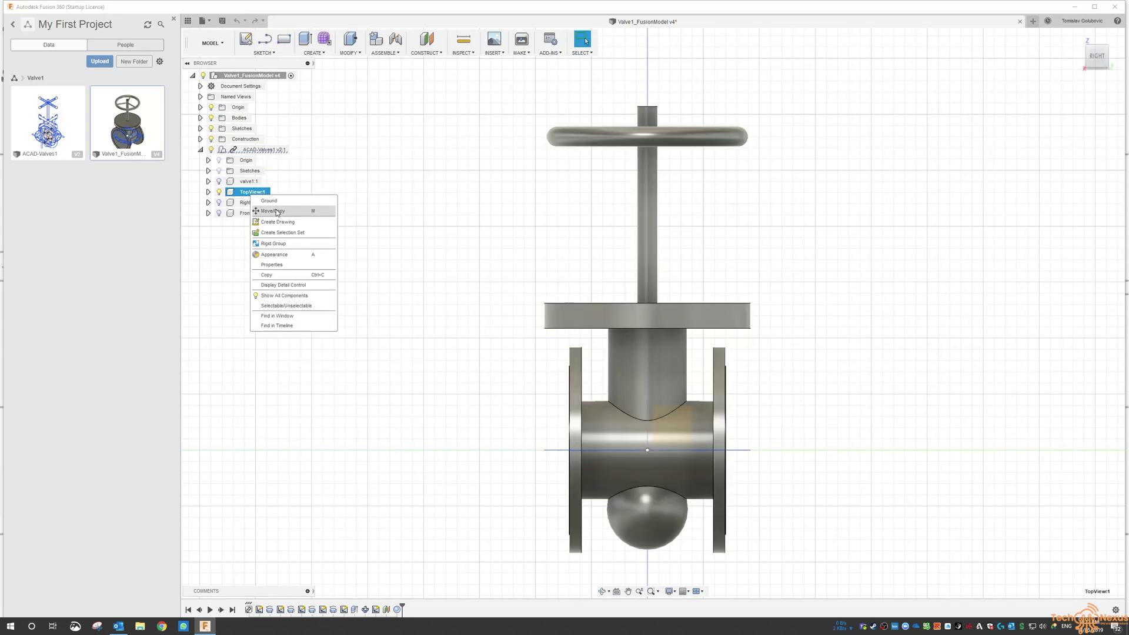
click(276, 211)
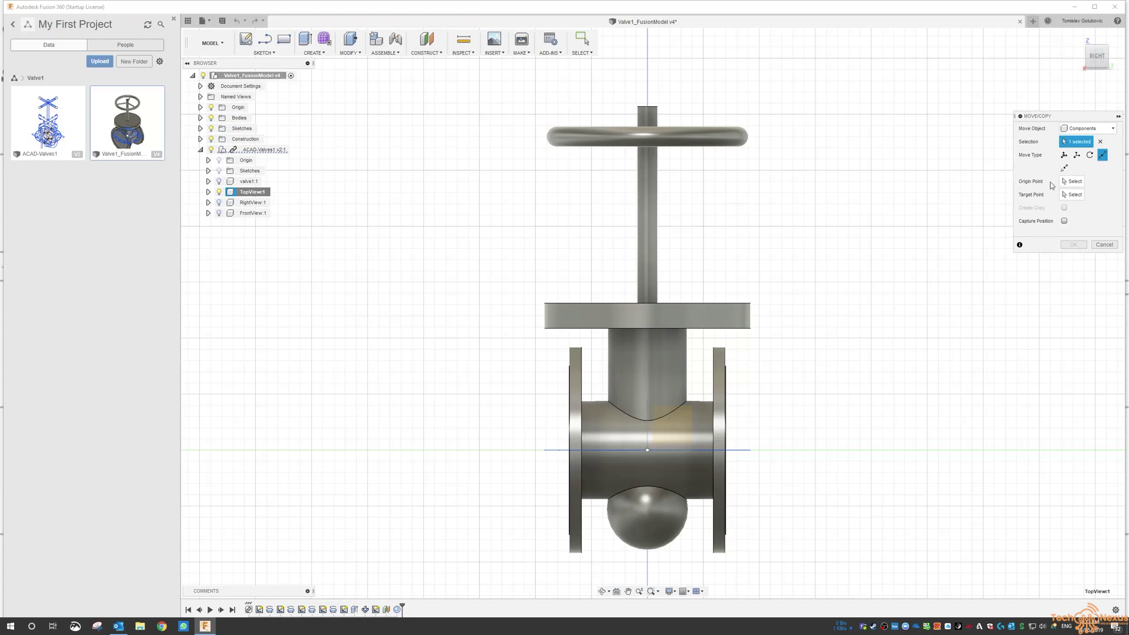
click(1103, 155)
click(1072, 181)
click(648, 450)
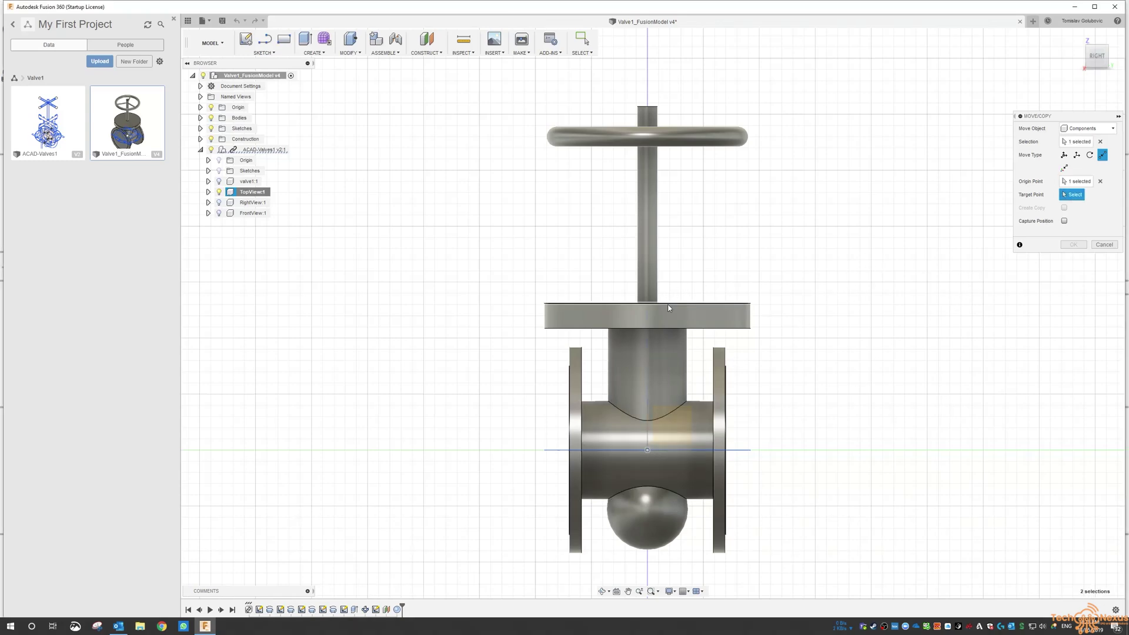
click(647, 304)
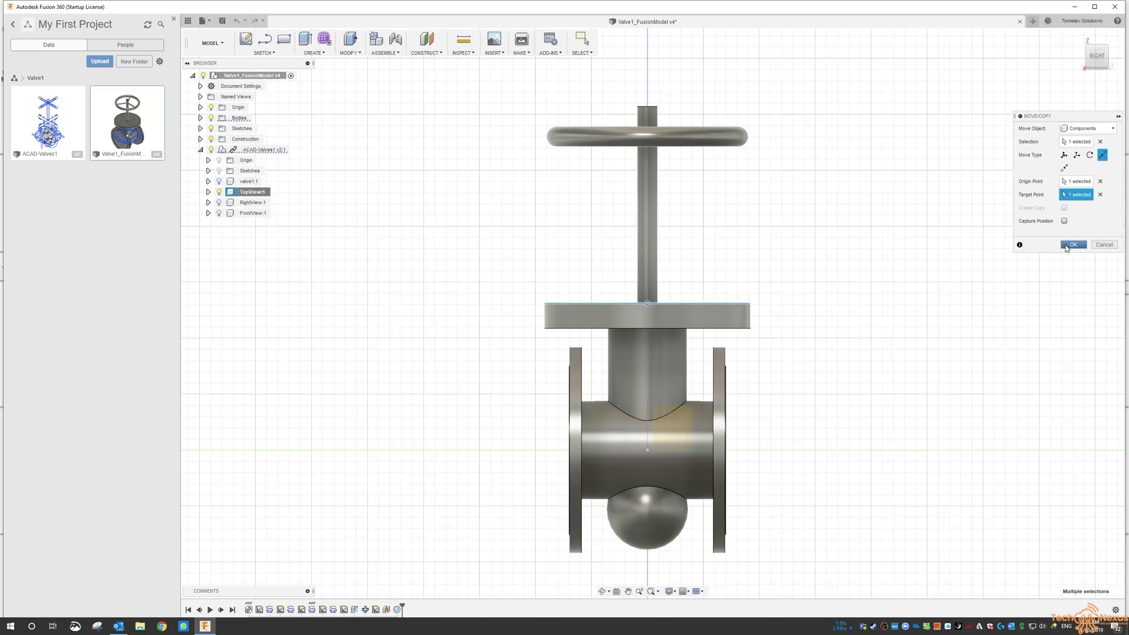
click(1072, 245)
shift+middle_drag(848, 354, 842, 395)
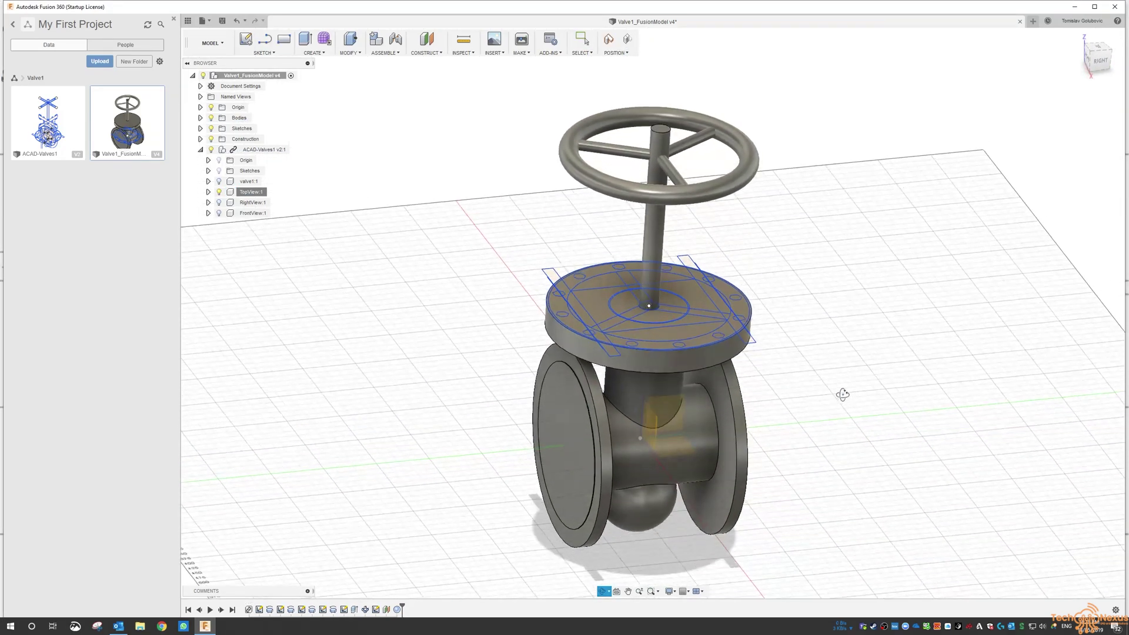
key(Escape)
- Show the FrontView component so its bolt profiles appear beside the hexagon outlines on the upper flange
scroll(842, 395, down, 3)
scroll(654, 277, up, 8)
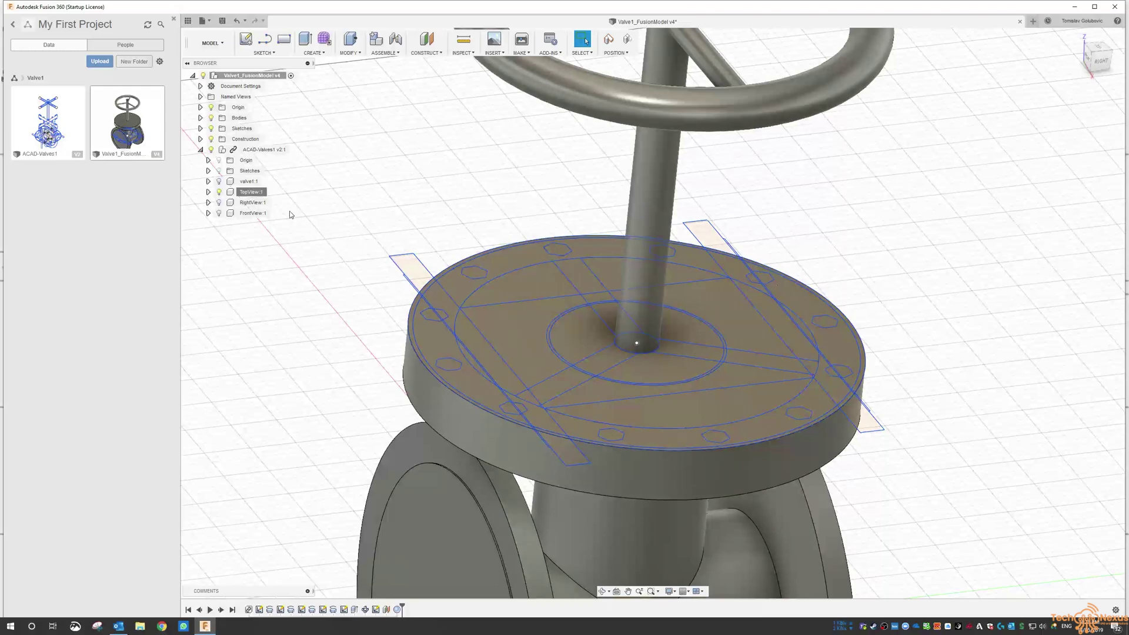
click(218, 213)
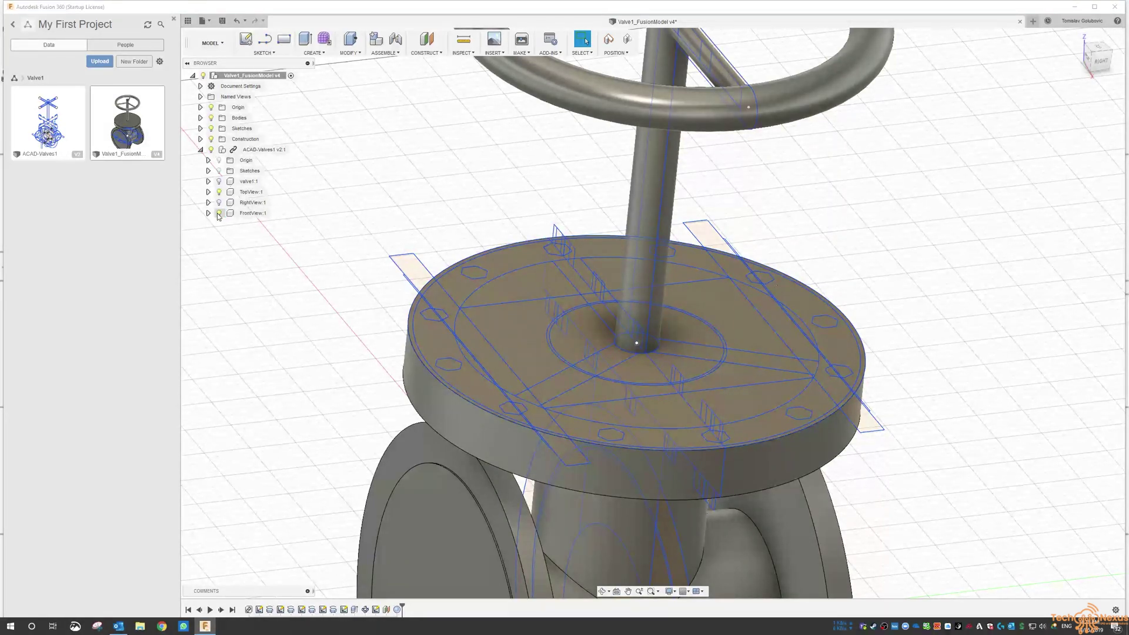
scroll(721, 446, up, 6)
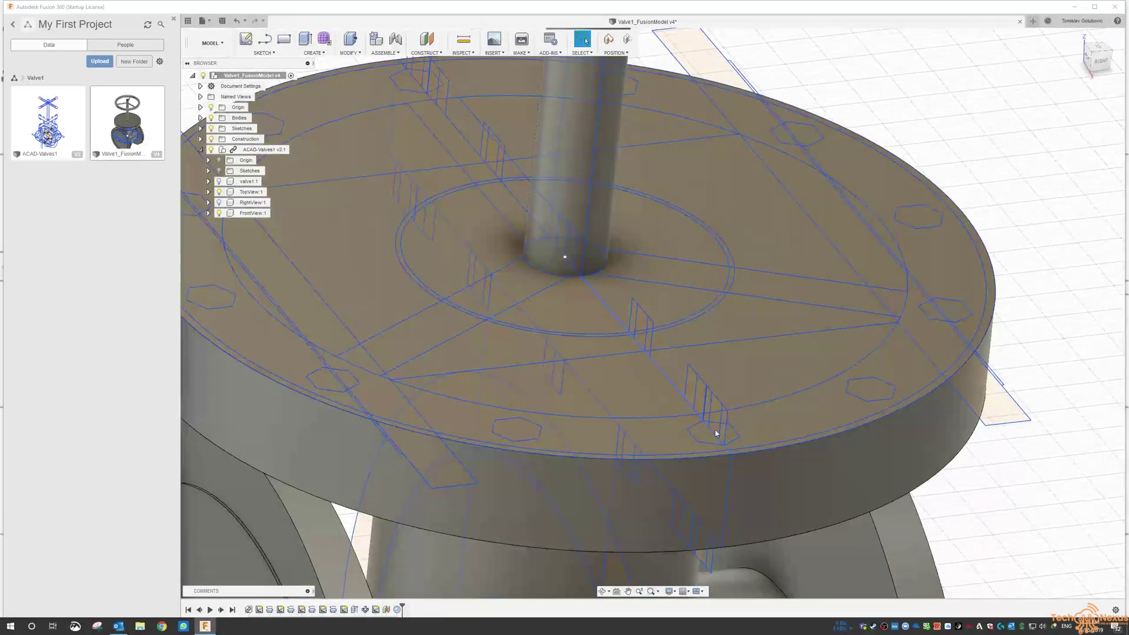
scroll(720, 416, up, 2)
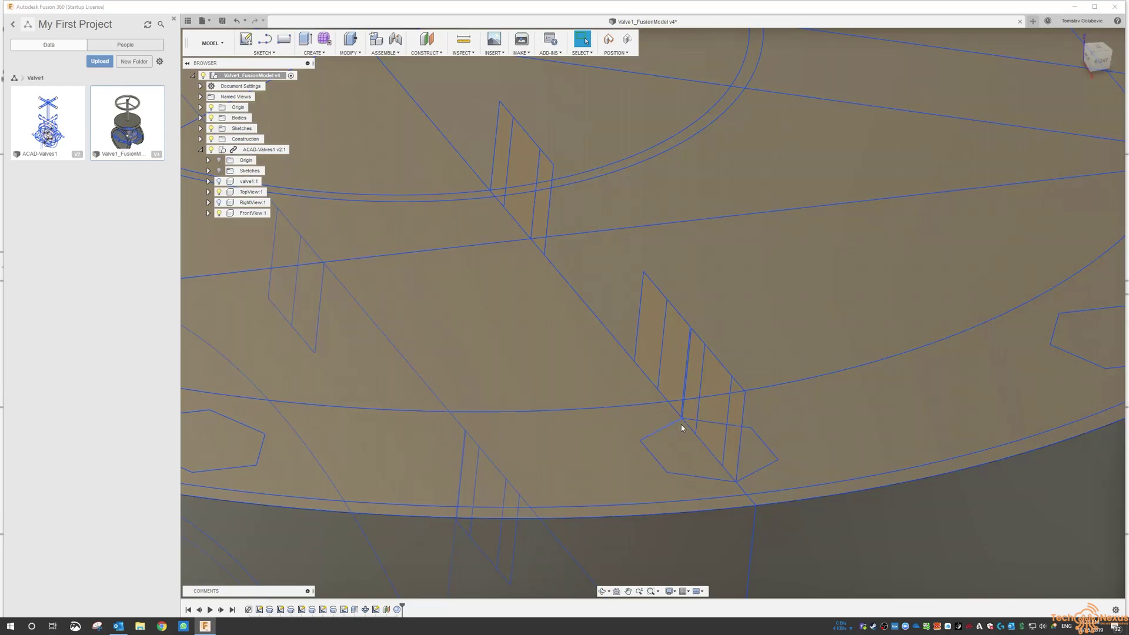
- Capture the moved component's position and extrude the flange's front hexagon 21 mm as a new body, measuring the distance from the FrontView bolt-head edge
click(309, 55)
click(322, 85)
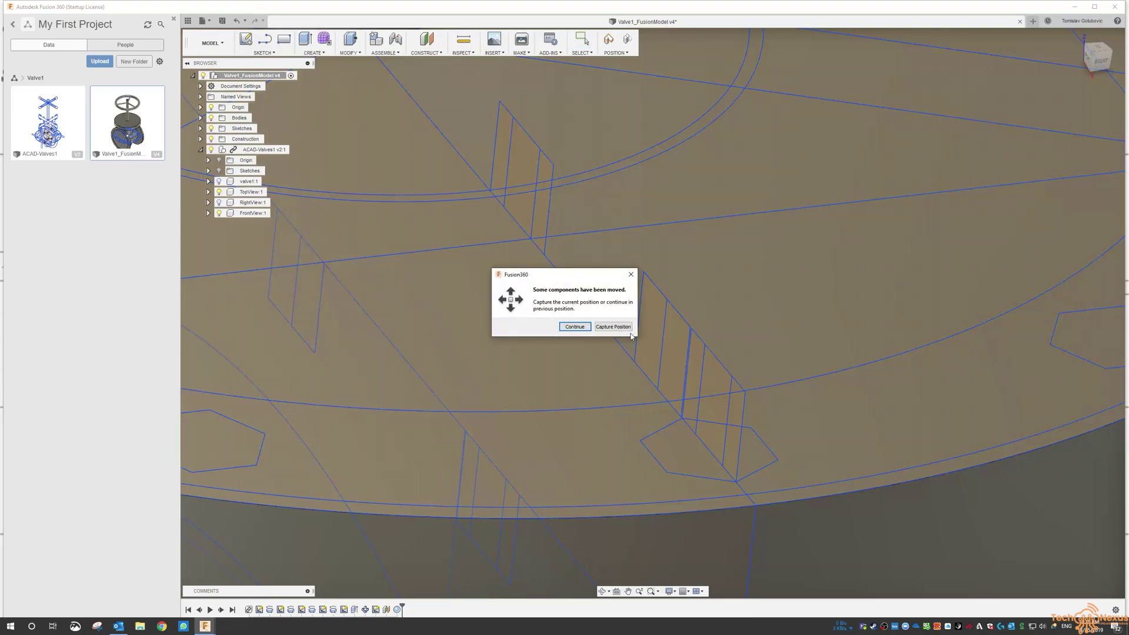
click(613, 327)
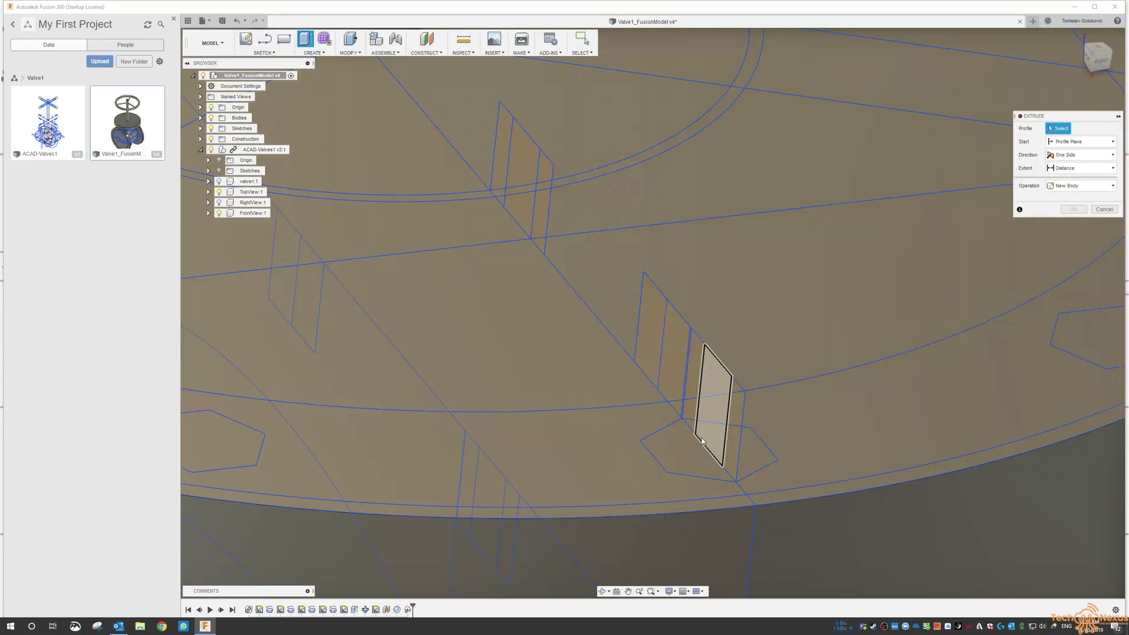
click(671, 445)
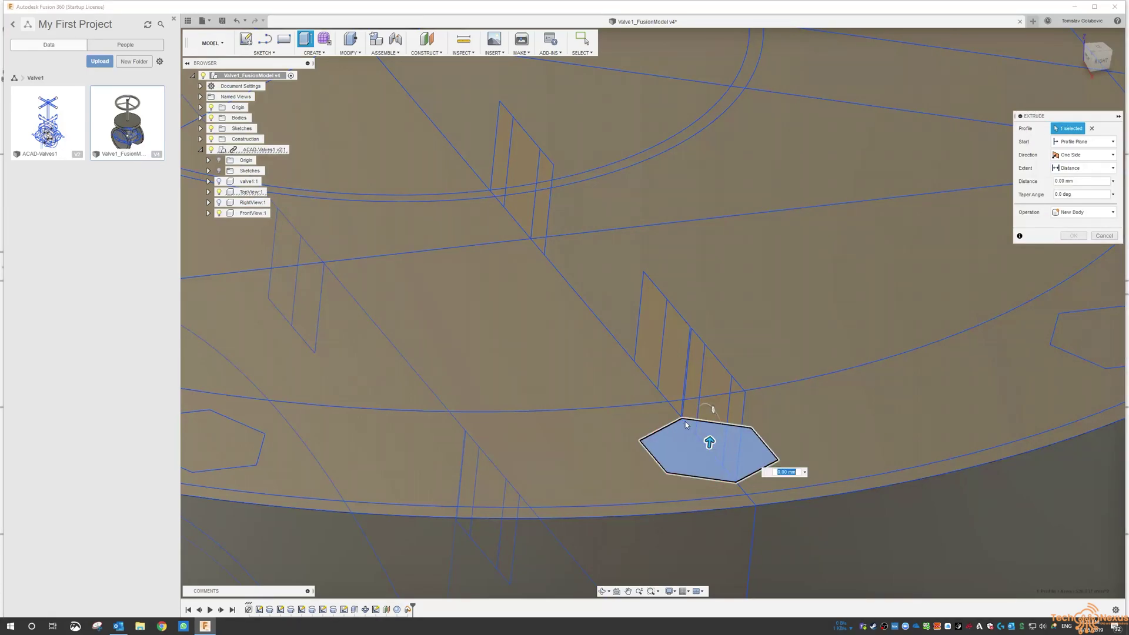
click(1113, 182)
click(1114, 182)
click(1114, 182)
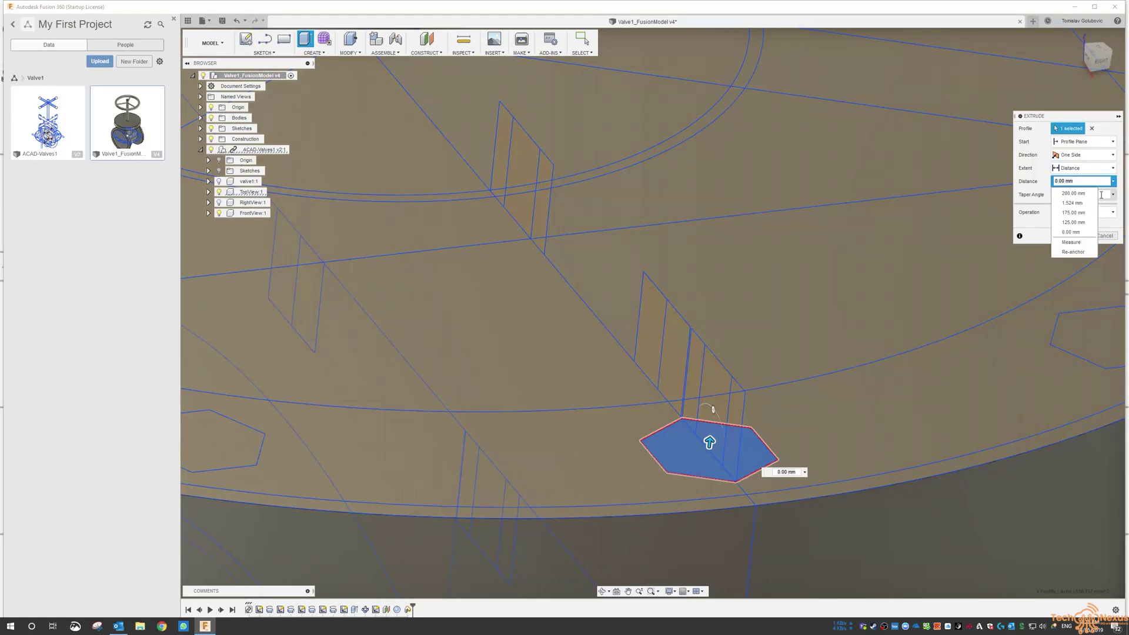
click(1076, 245)
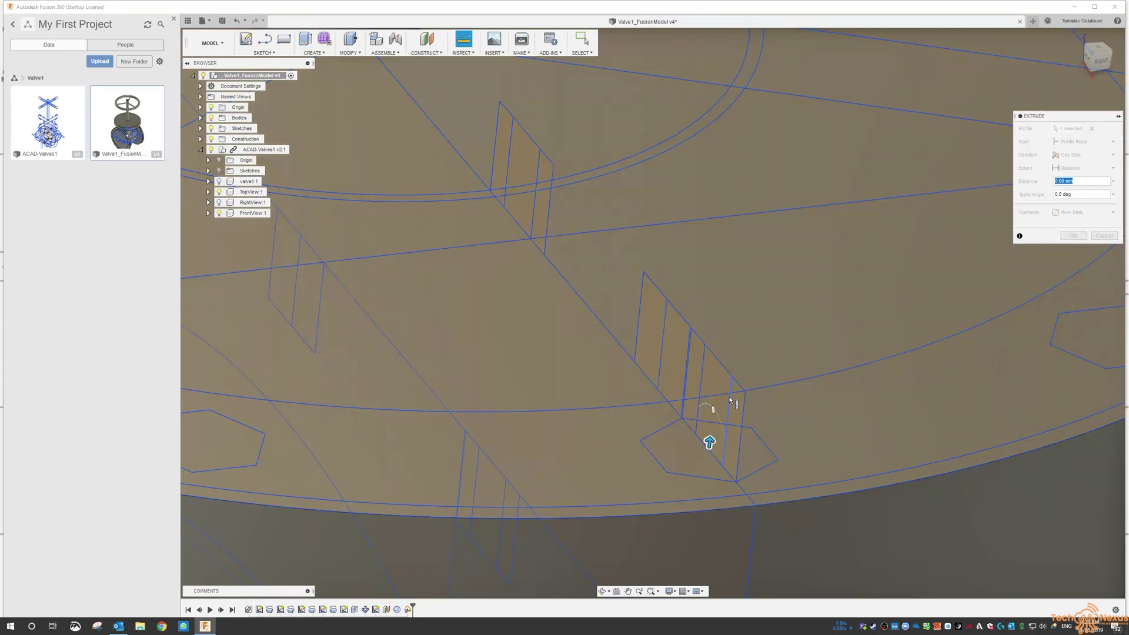
click(729, 396)
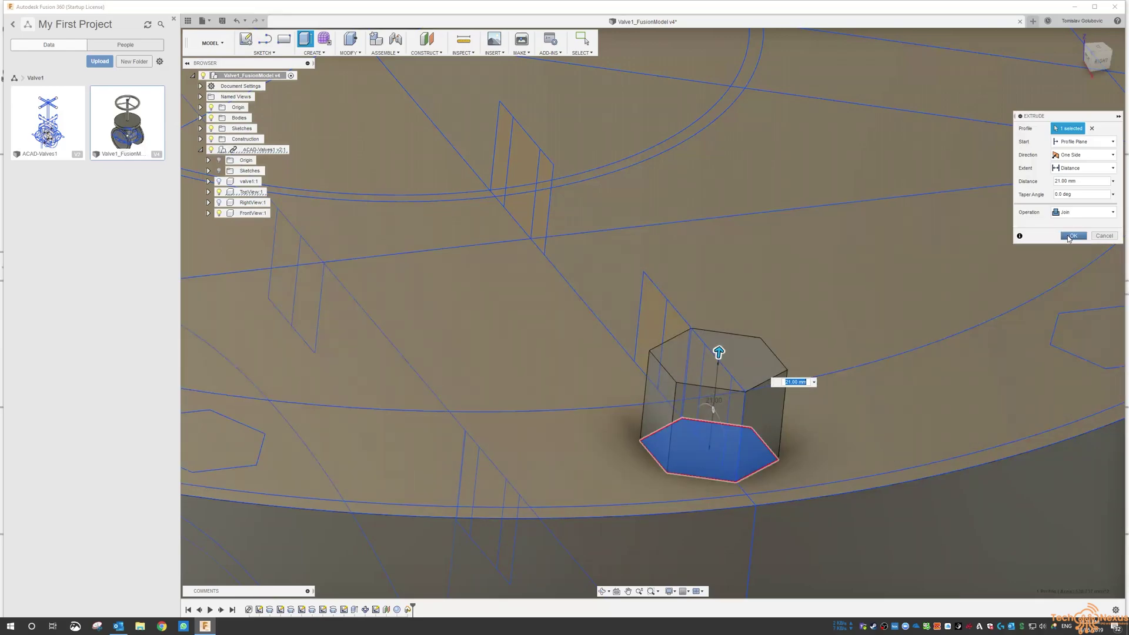
click(1074, 213)
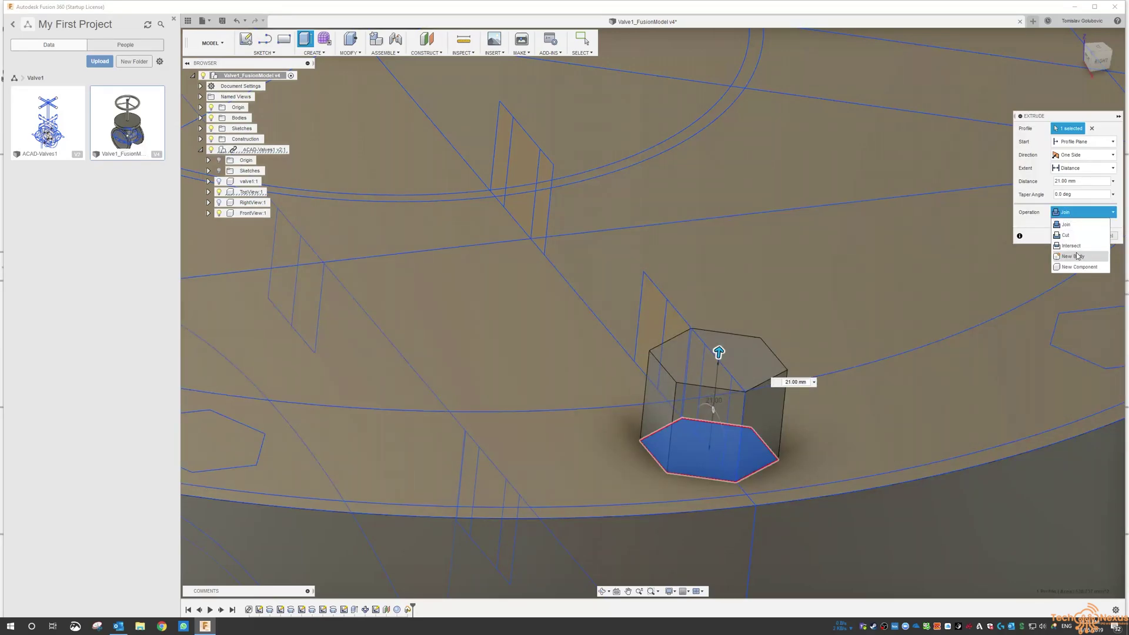
click(1078, 257)
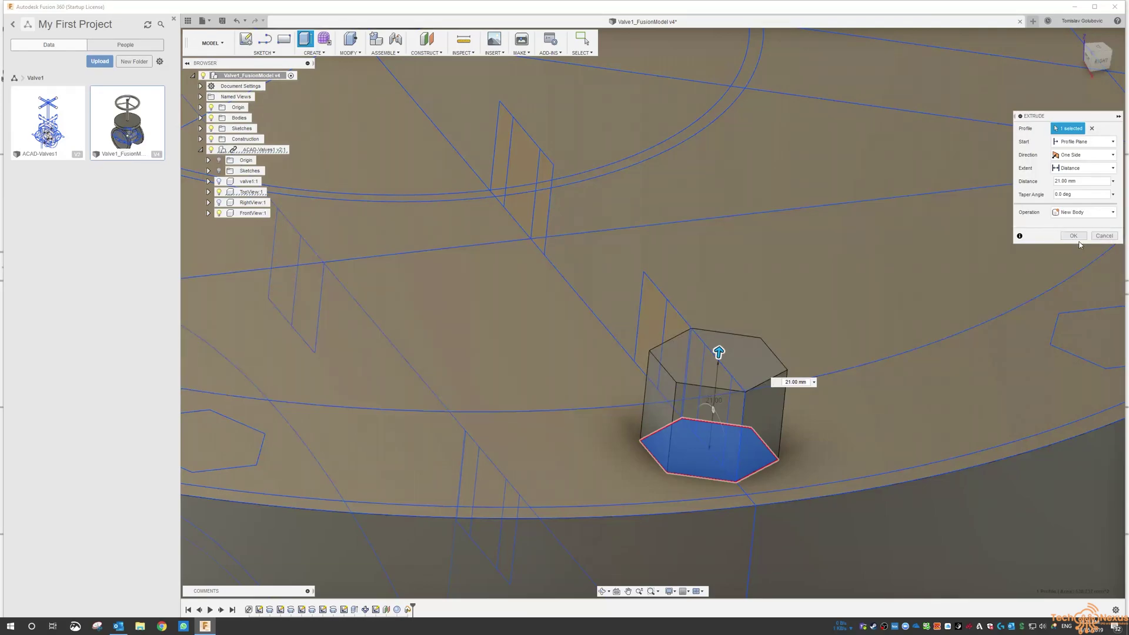
key(Return)
- Create a full circular pattern of the hexagonal bolt-head body around the valve stem with a quantity of 12
scroll(901, 287, down, 10)
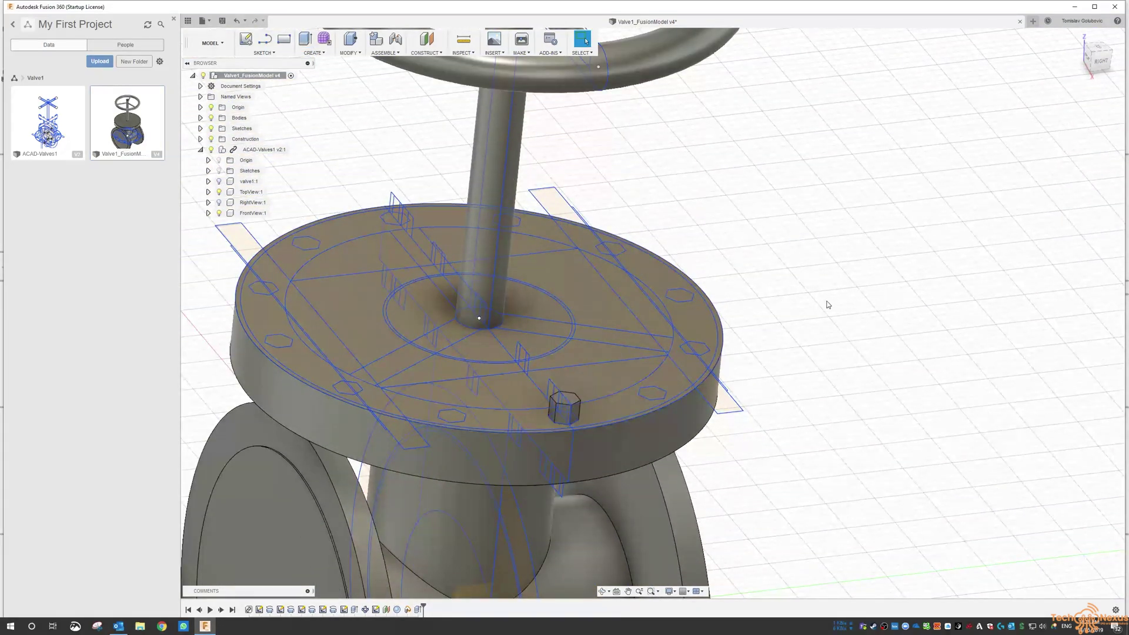
middle_drag(828, 304, 912, 282)
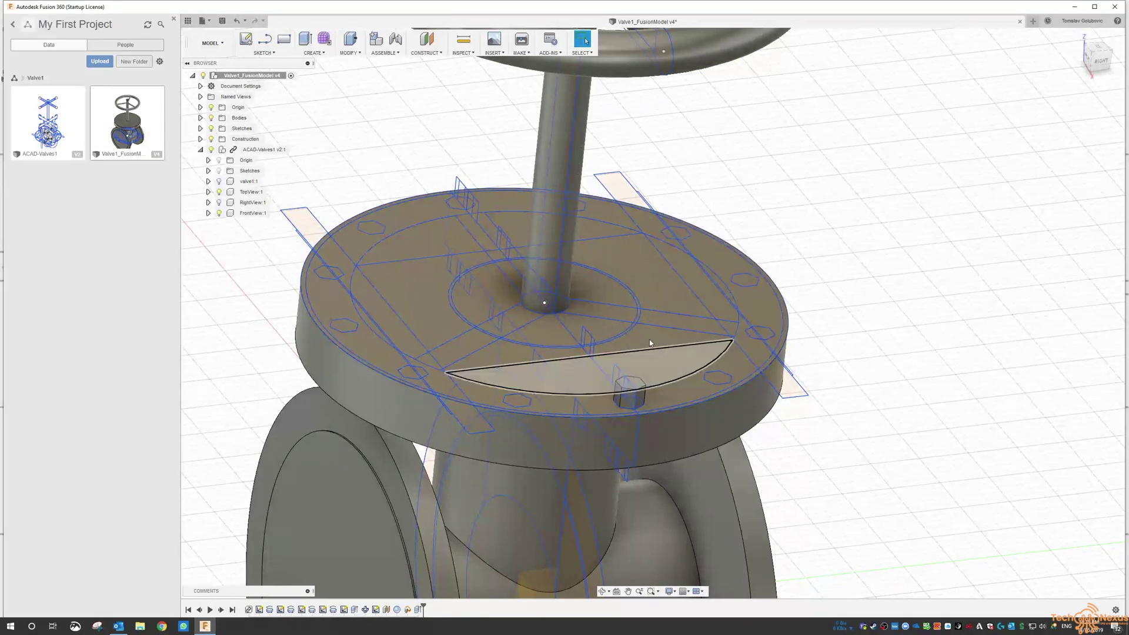
click(200, 118)
click(247, 181)
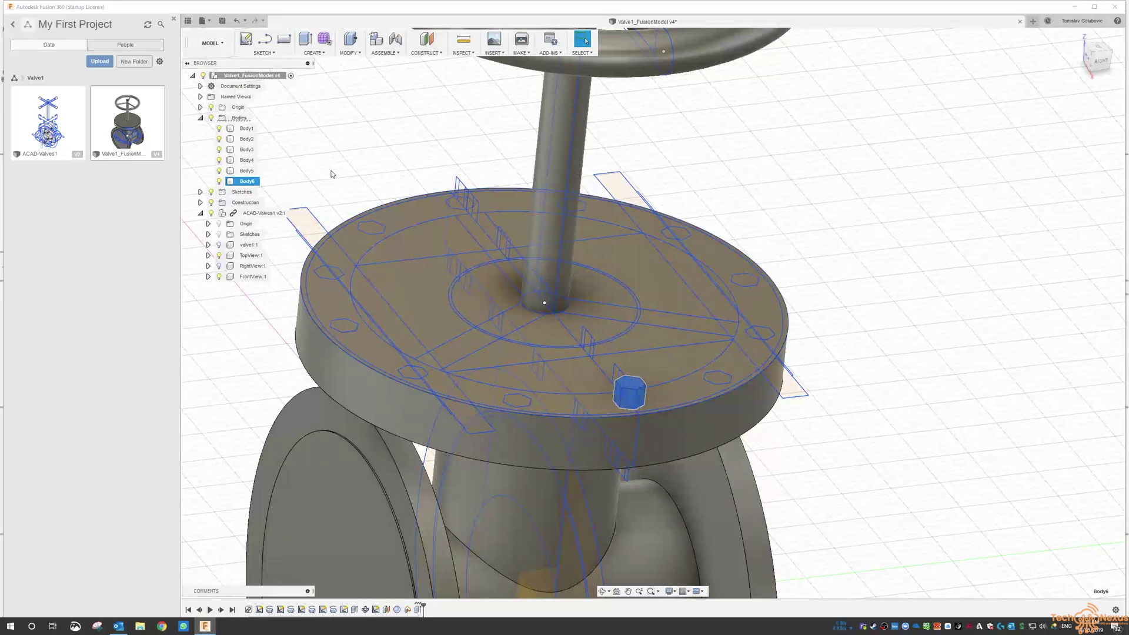
click(350, 53)
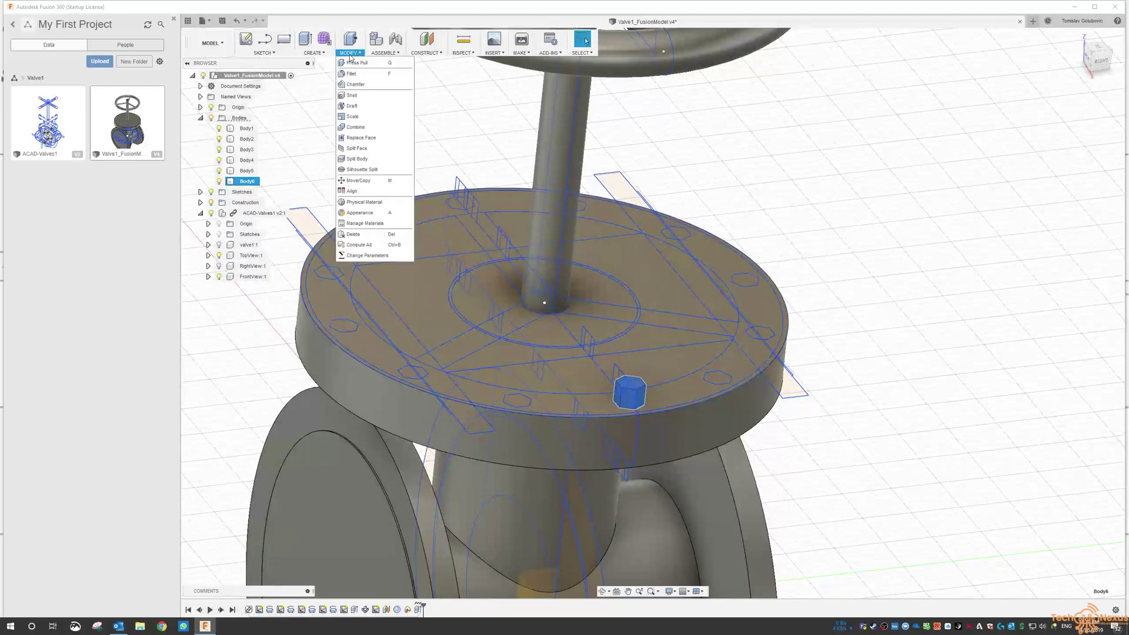
mouse_move(314, 53)
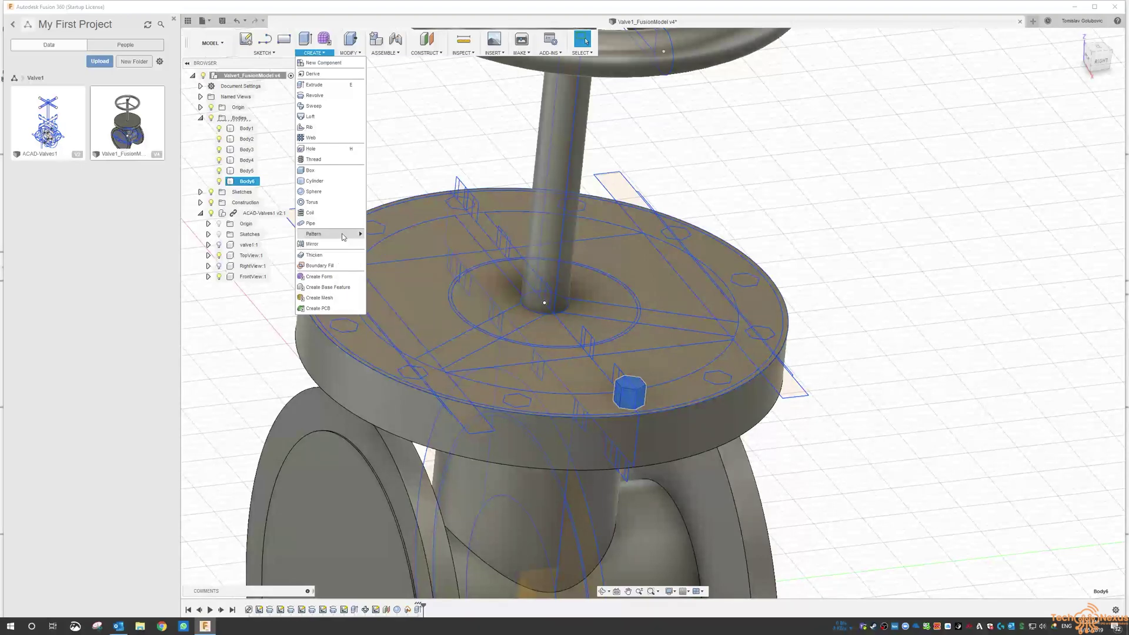
mouse_move(344, 235)
click(395, 247)
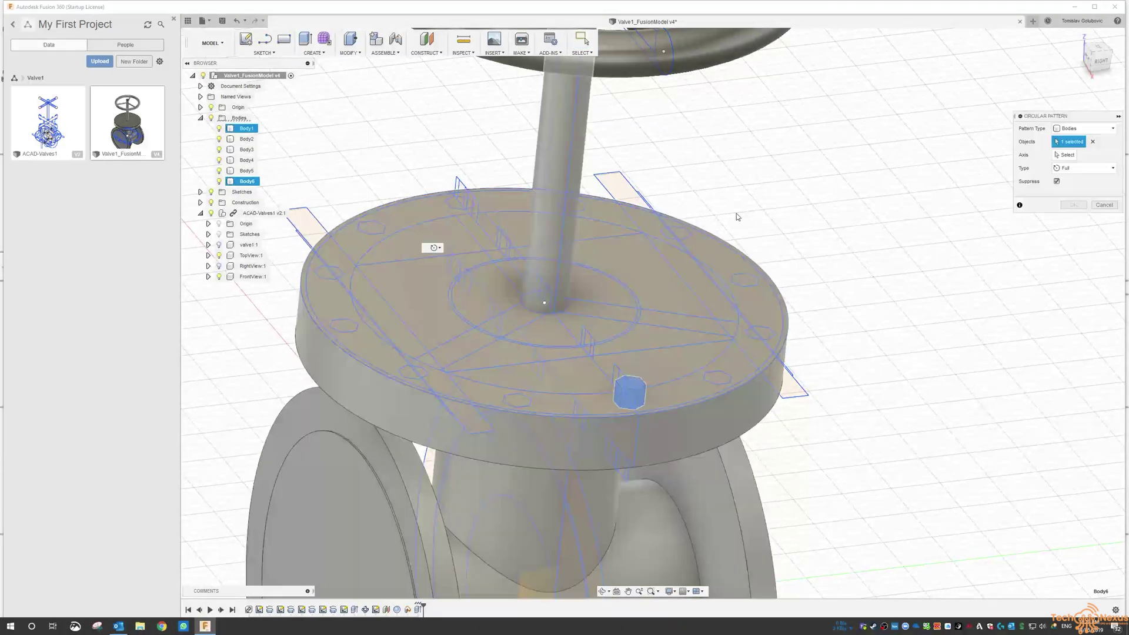
click(1064, 154)
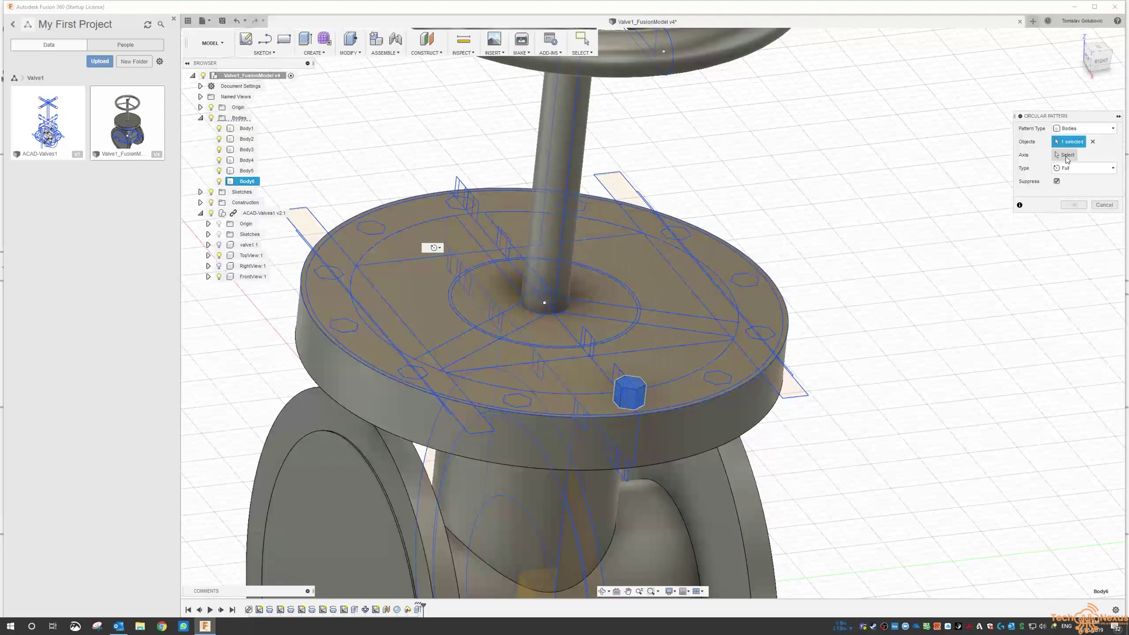
click(578, 140)
double_click(1057, 195)
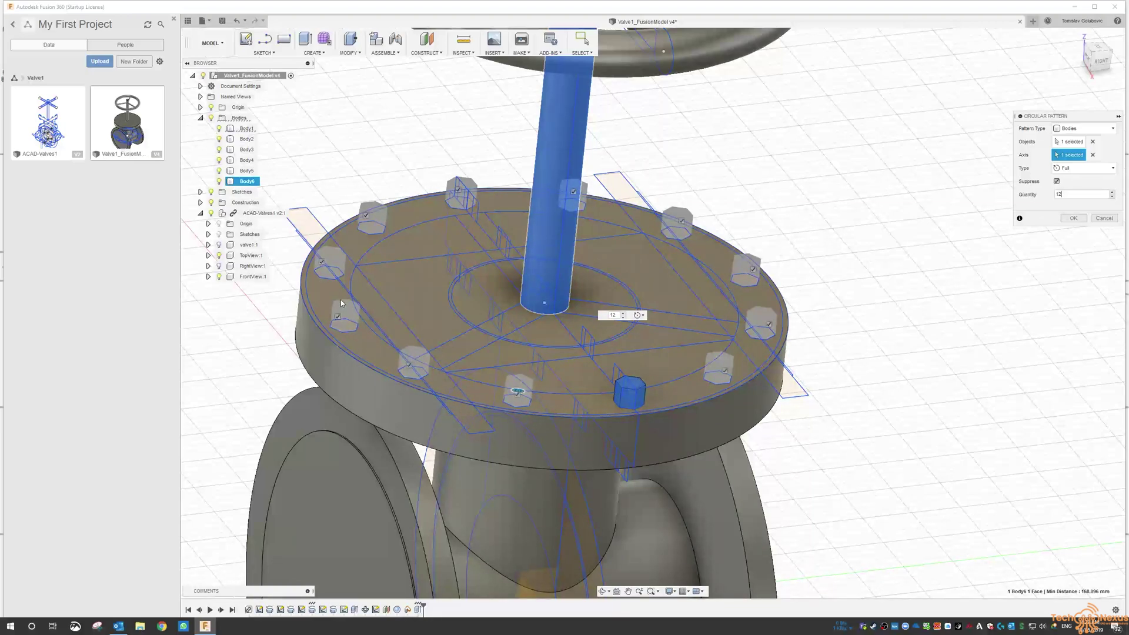
click(1079, 222)
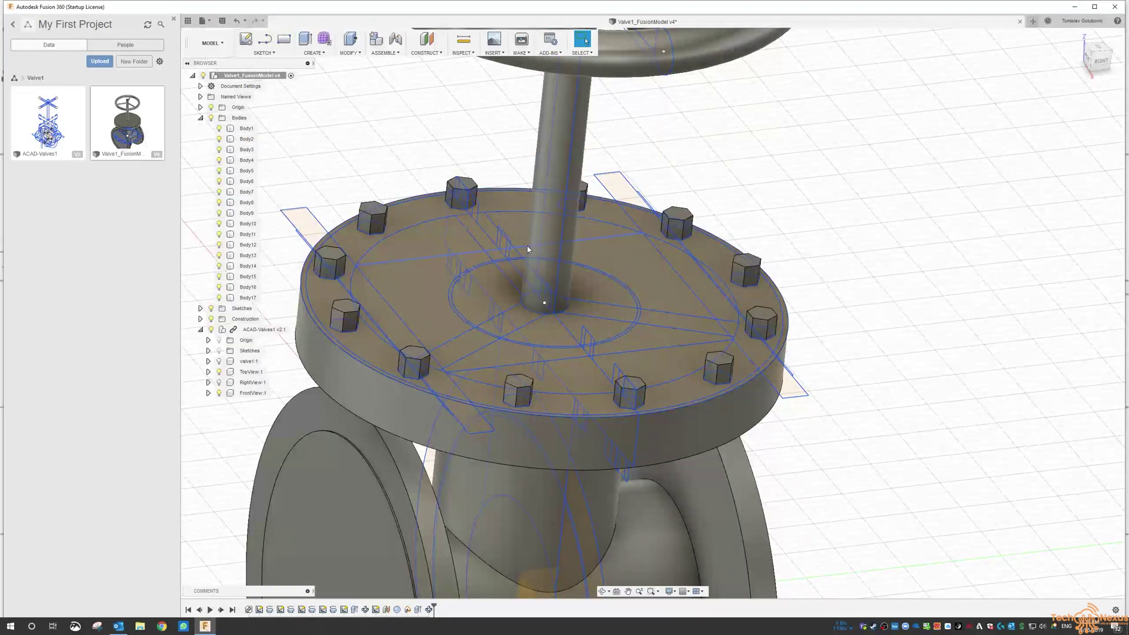
- Try to move the TopView component point to point from its centre on the flange's top face to the flange's lower edge
scroll(527, 249, down, 5)
shift+middle_drag(796, 313, 765, 333)
click(258, 374)
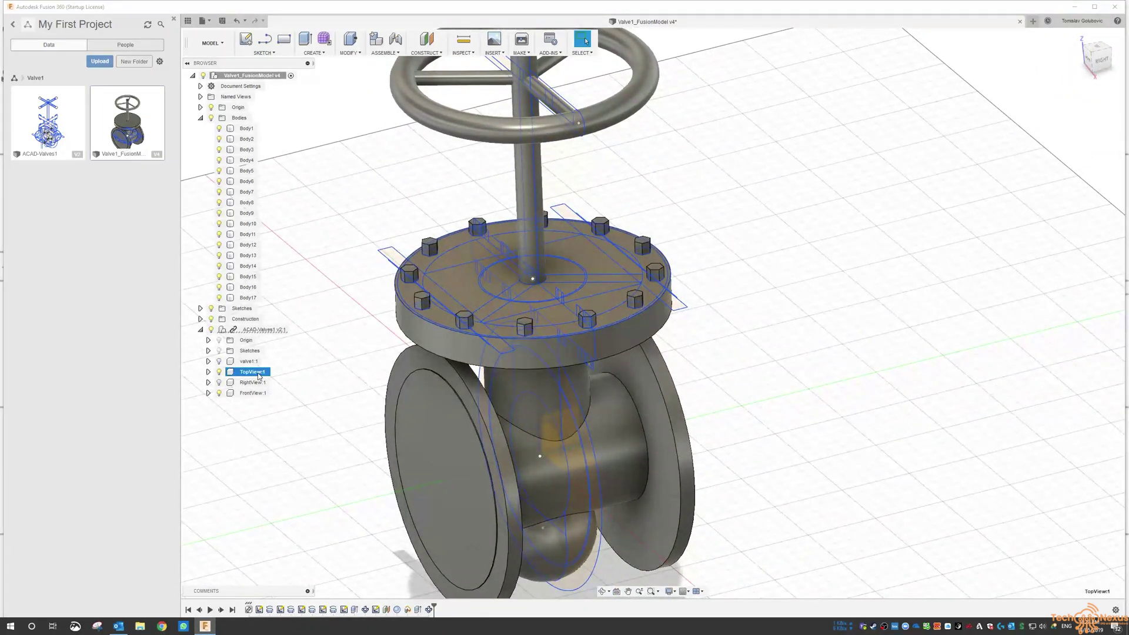
click(1098, 59)
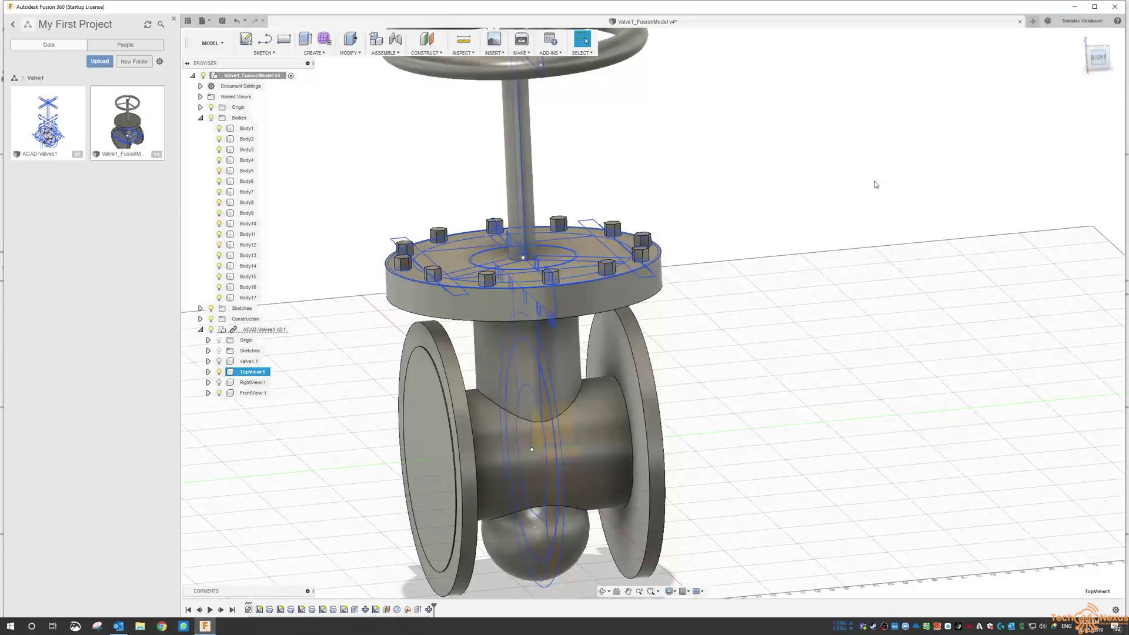
scroll(497, 230, up, 5)
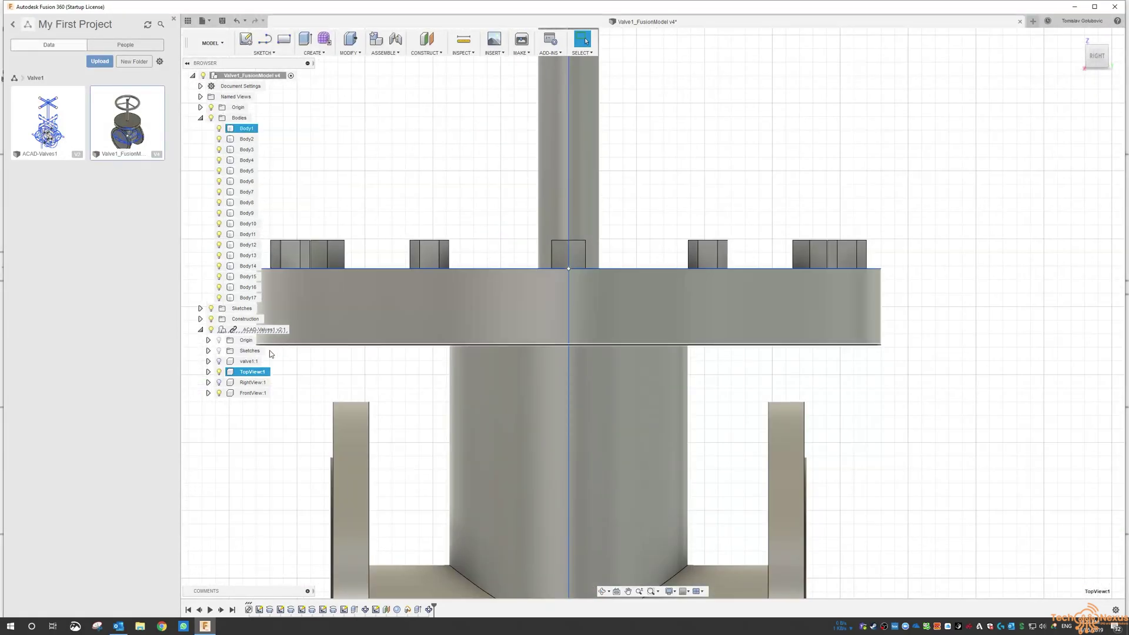
right_click(251, 374)
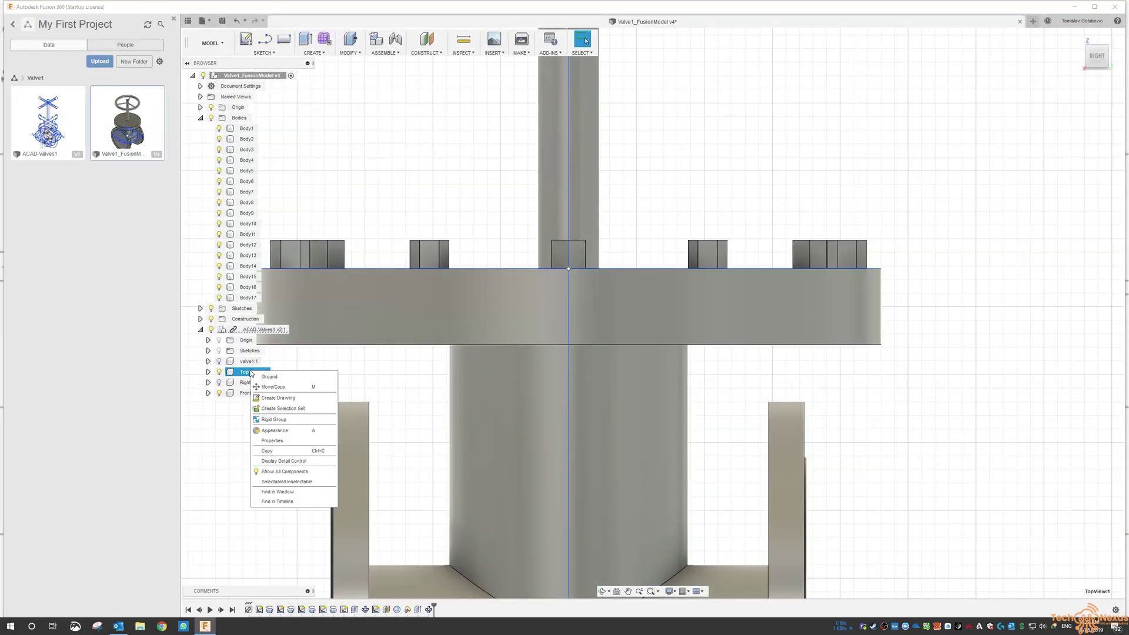
click(300, 387)
click(1075, 181)
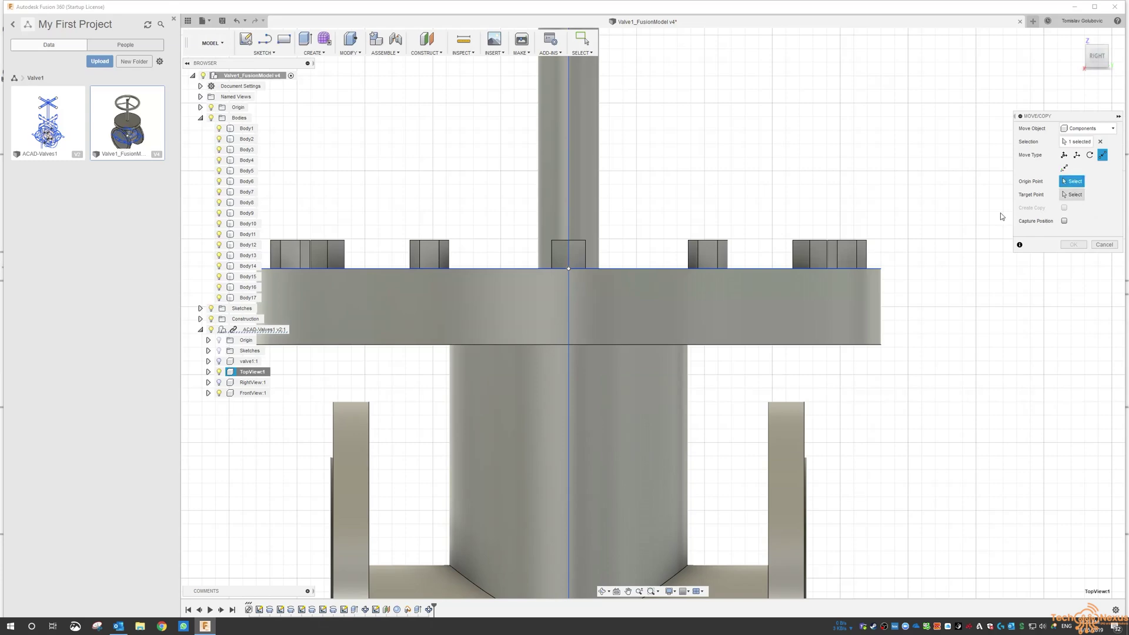
click(568, 268)
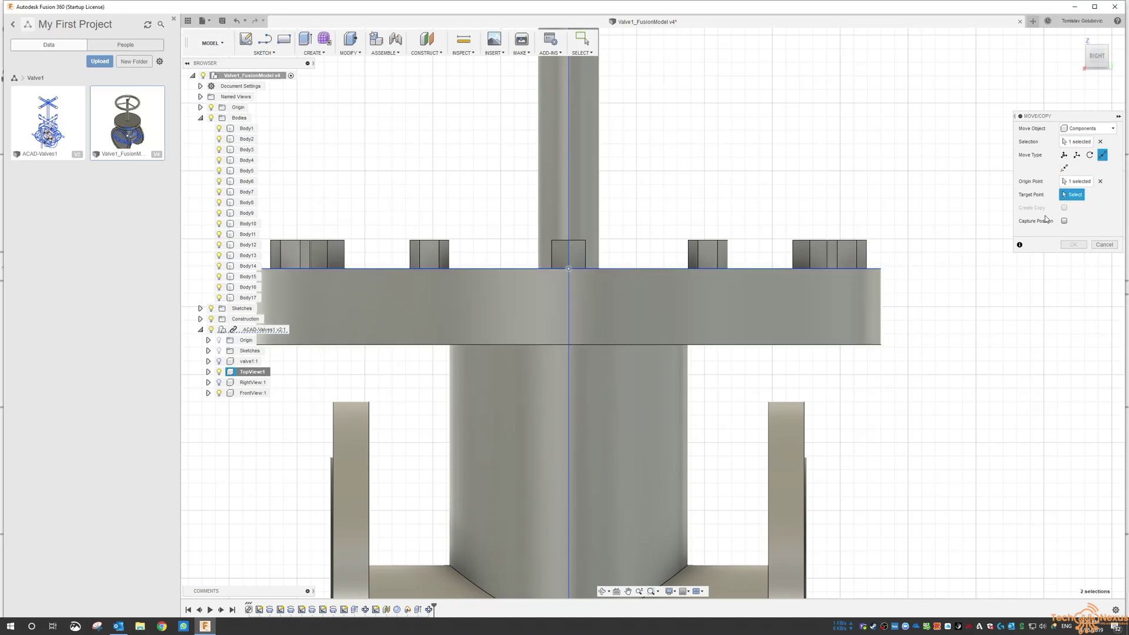
click(577, 344)
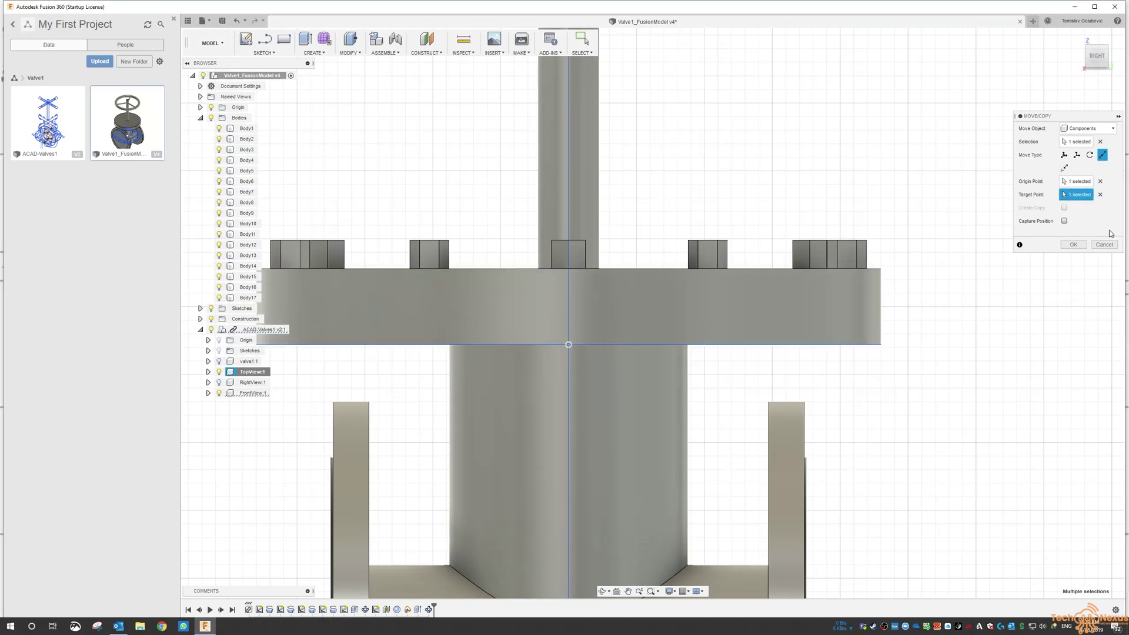
click(1073, 245)
- Move the TopView component point to point from its centre to the centre of the upper flange's bottom circular edge
shift+middle_drag(870, 306, 814, 347)
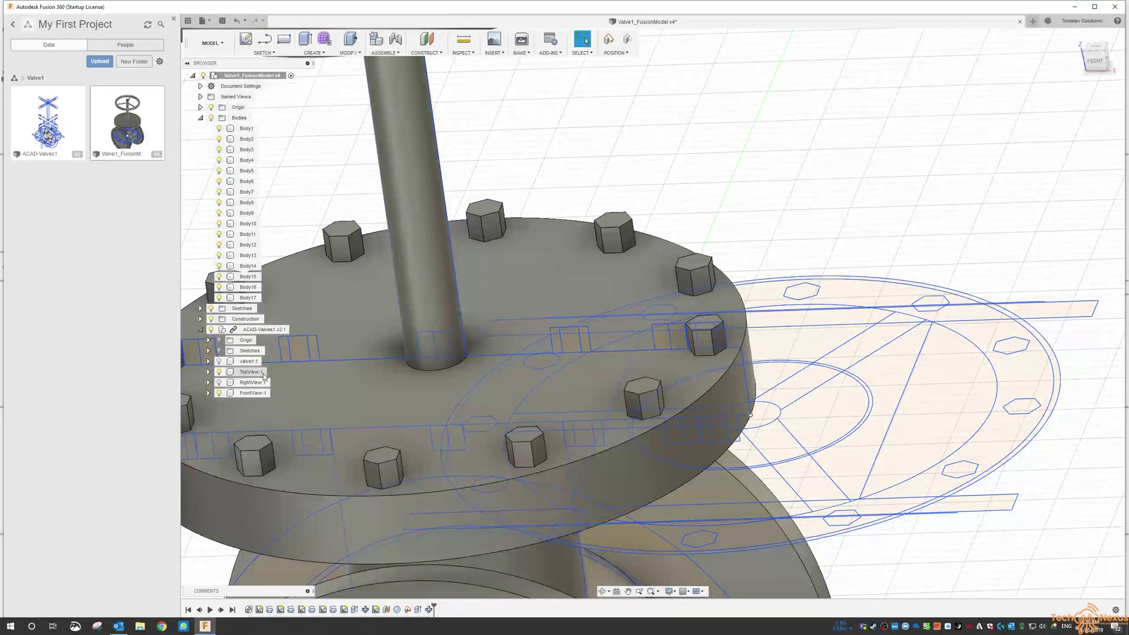
click(259, 372)
right_click(259, 374)
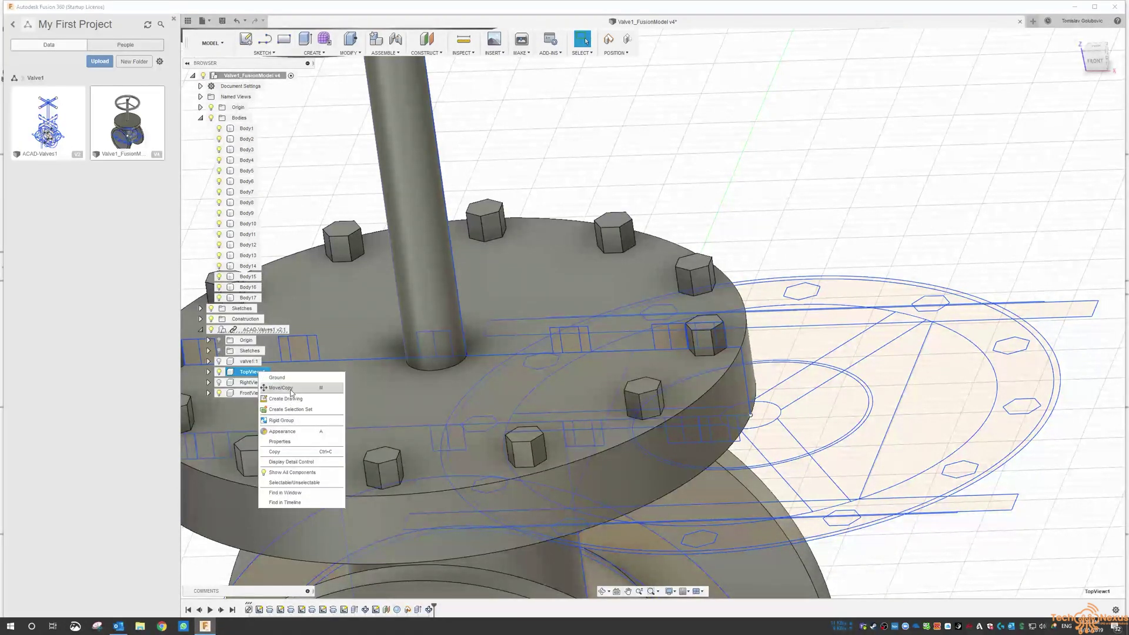
click(279, 390)
click(1084, 195)
click(1075, 182)
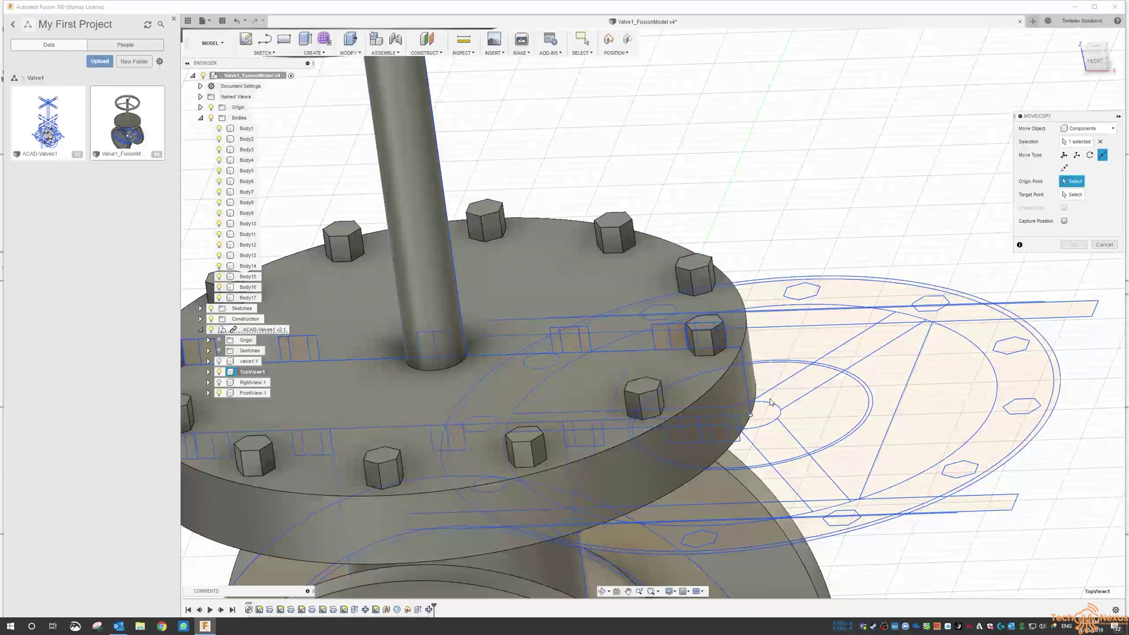
click(751, 415)
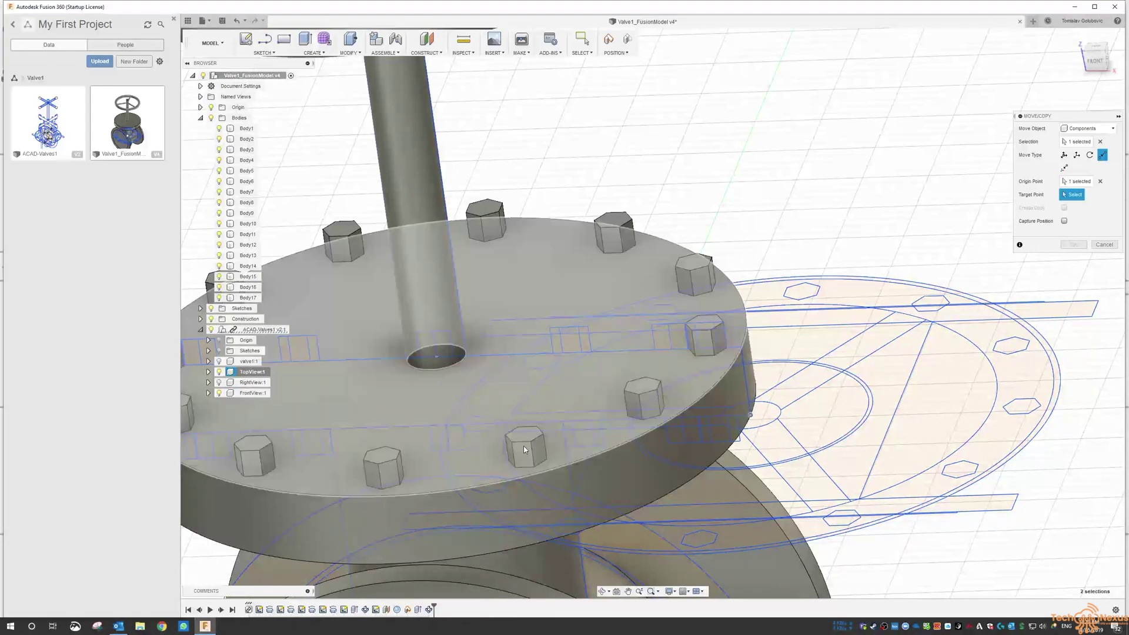
click(652, 509)
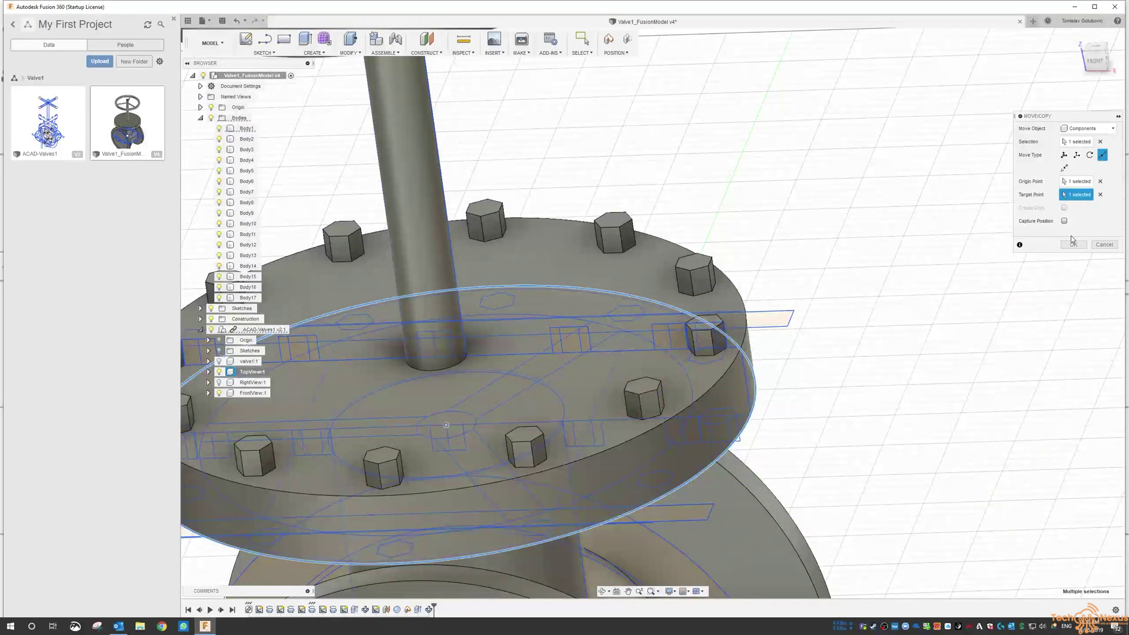
click(1073, 244)
- Capture the moved position and start extruding a hexagon on the flange's underside, measuring the distance from the FrontView bolt-head edge
shift+middle_drag(823, 352, 758, 329)
scroll(767, 365, up, 8)
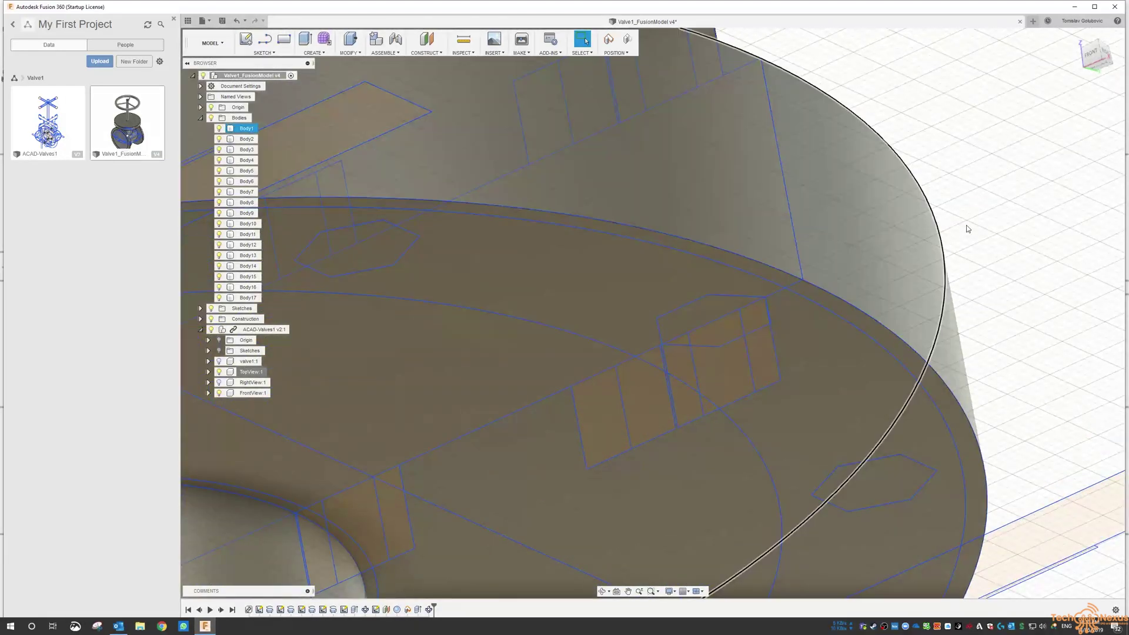
click(968, 229)
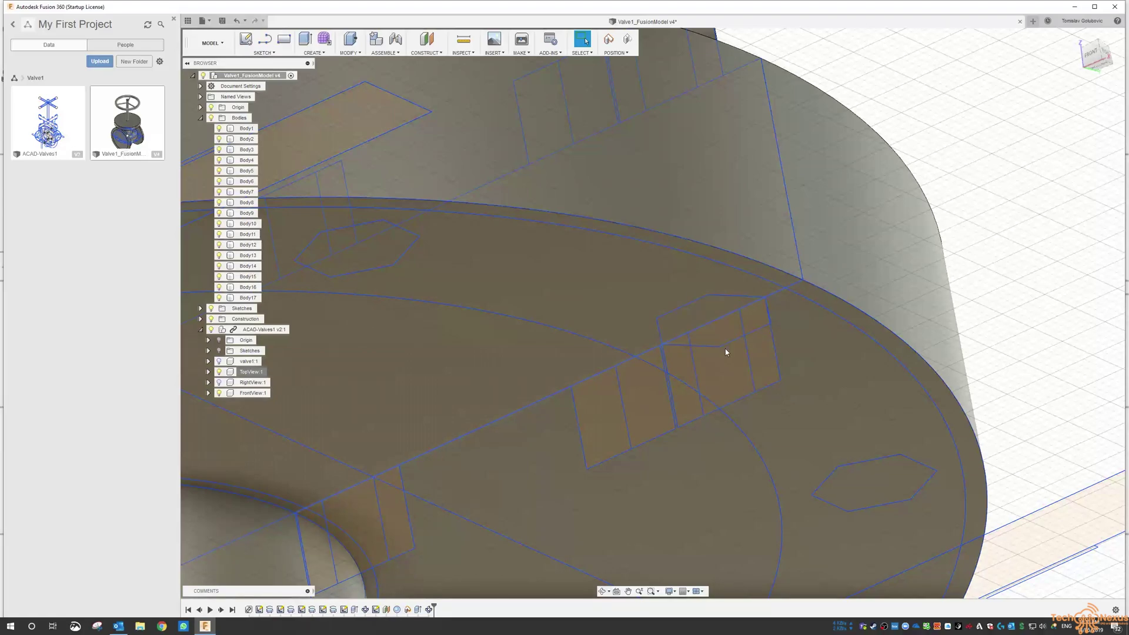
click(413, 170)
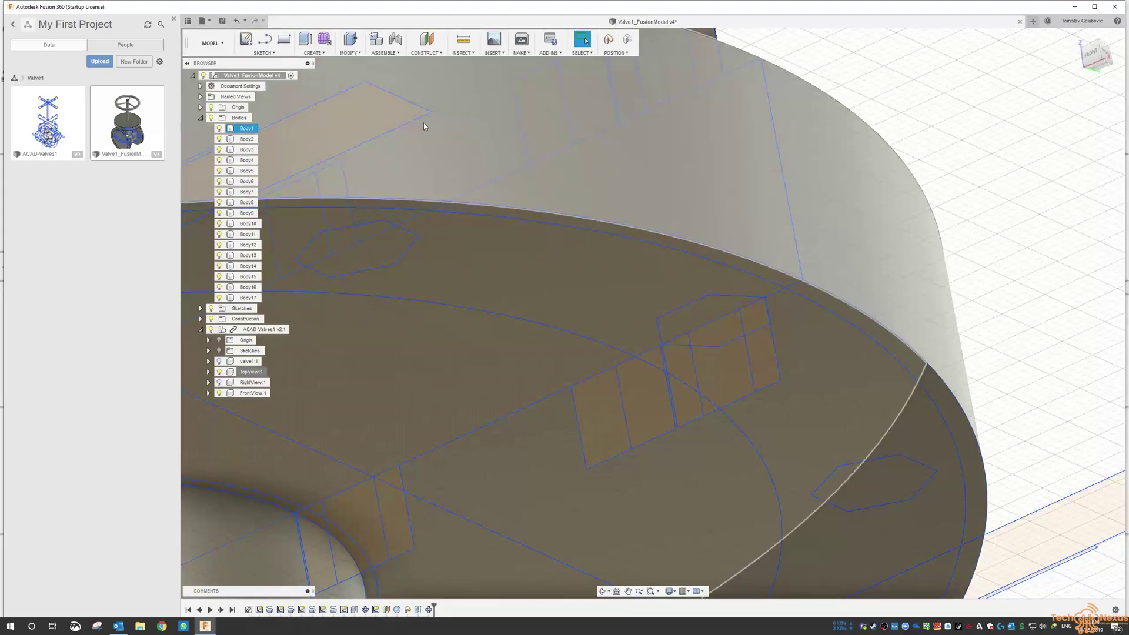
click(314, 52)
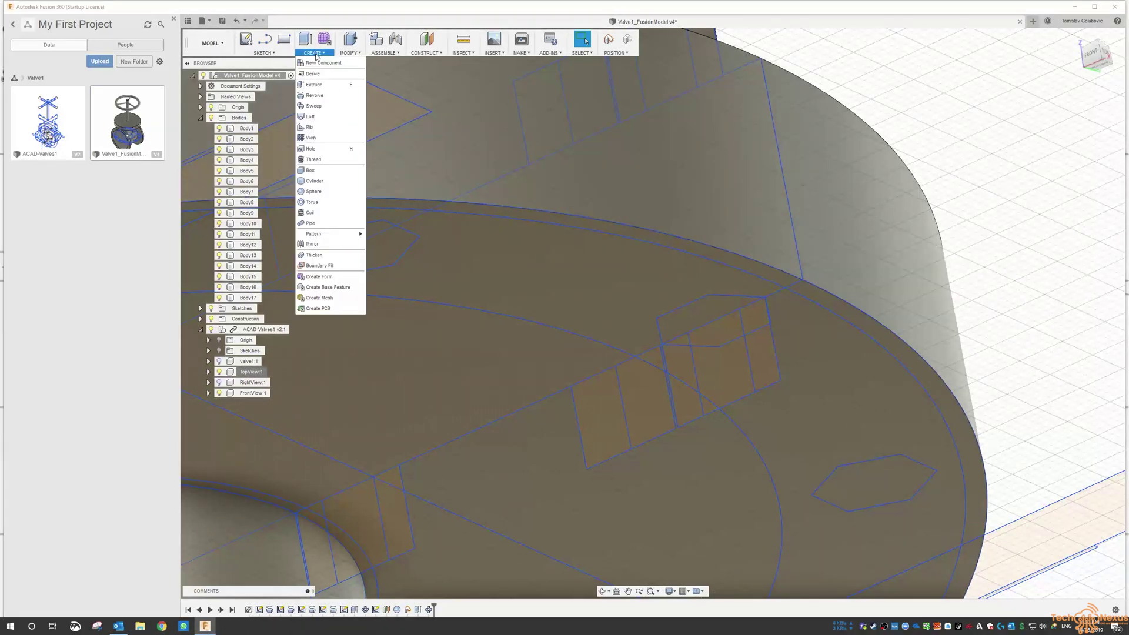
click(322, 85)
click(607, 327)
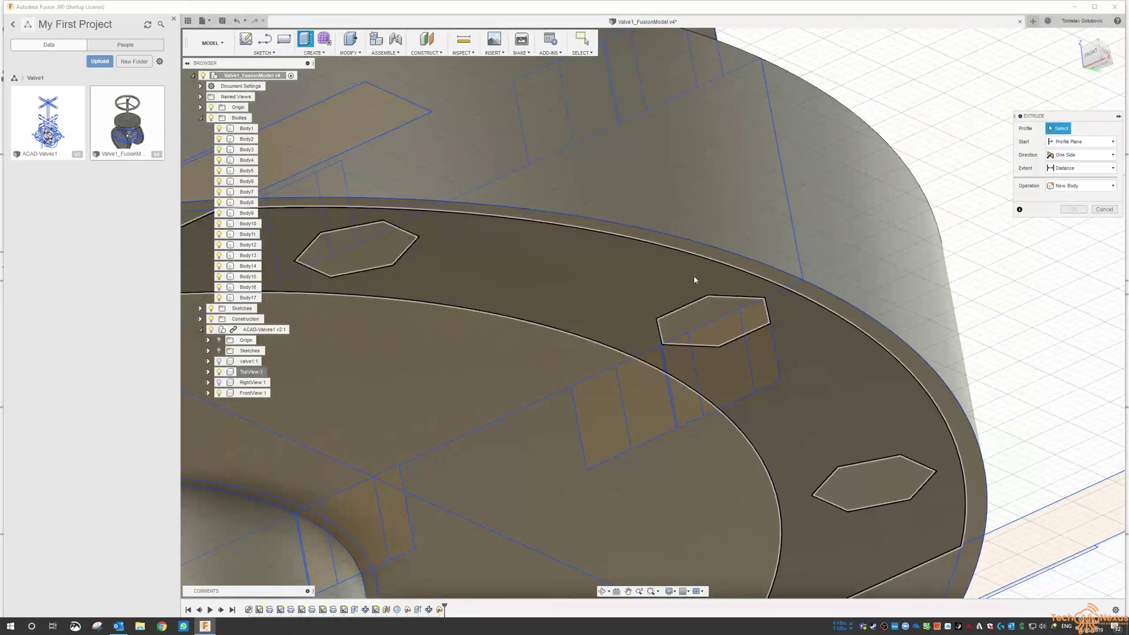
click(715, 312)
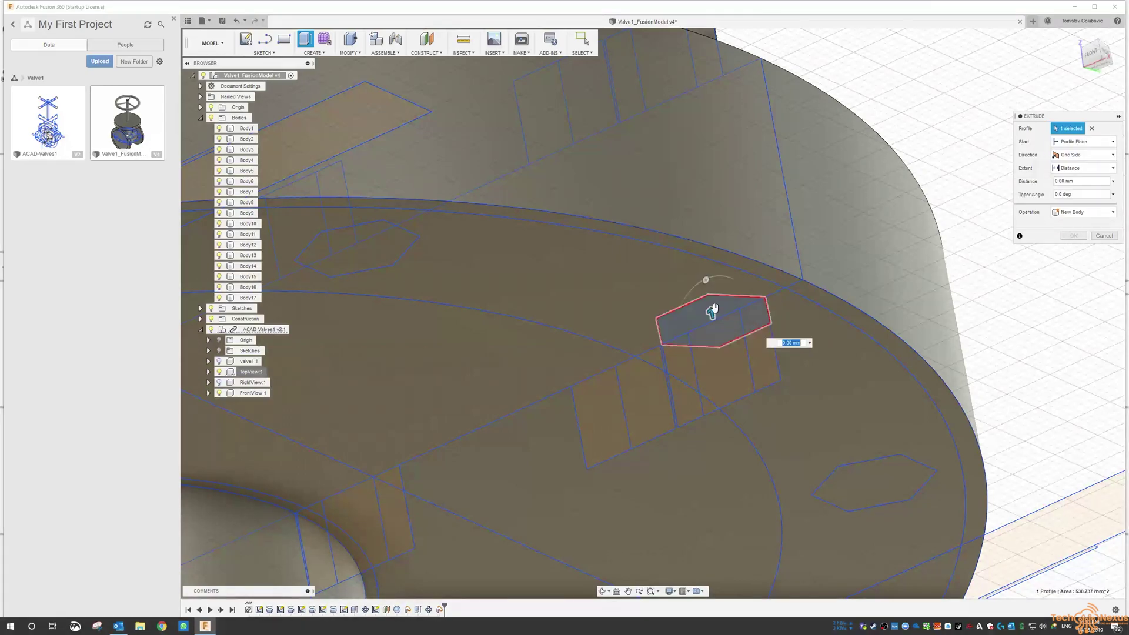
click(1113, 181)
click(1079, 243)
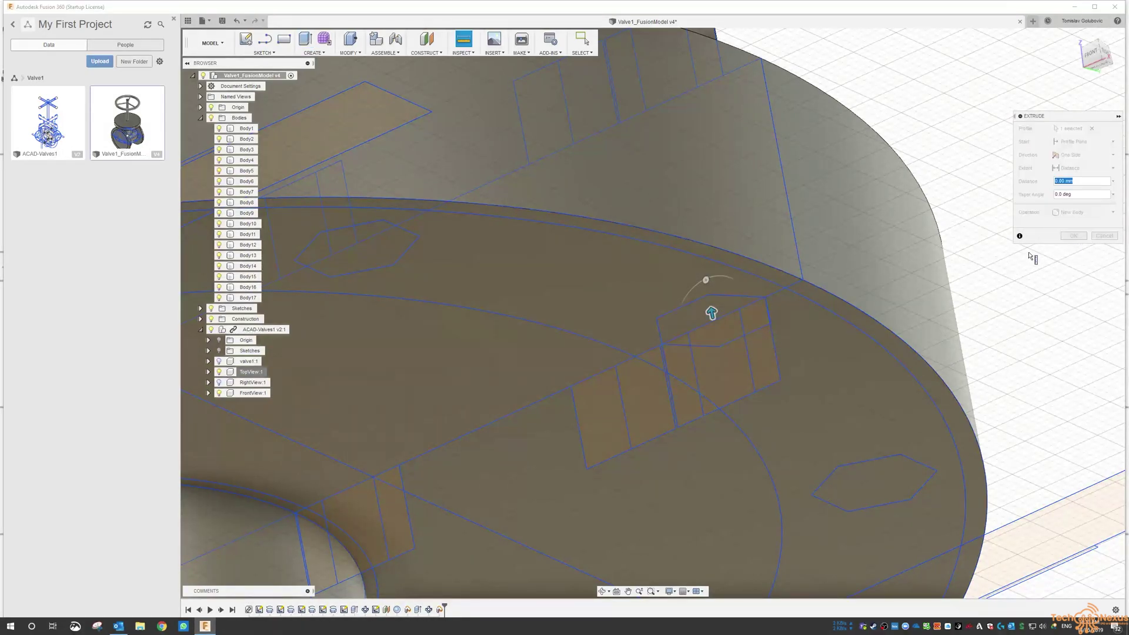
click(775, 354)
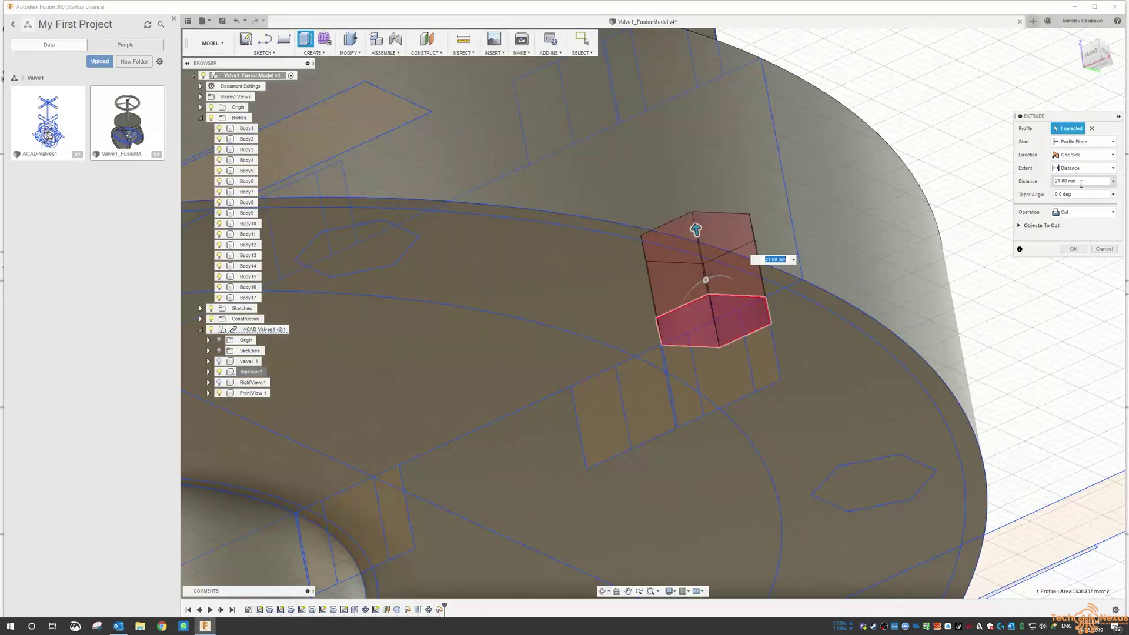
- Reverse the one-sided hexagon extrusion to -21 mm so it points away from the flange, and create it as a new body
click(1079, 154)
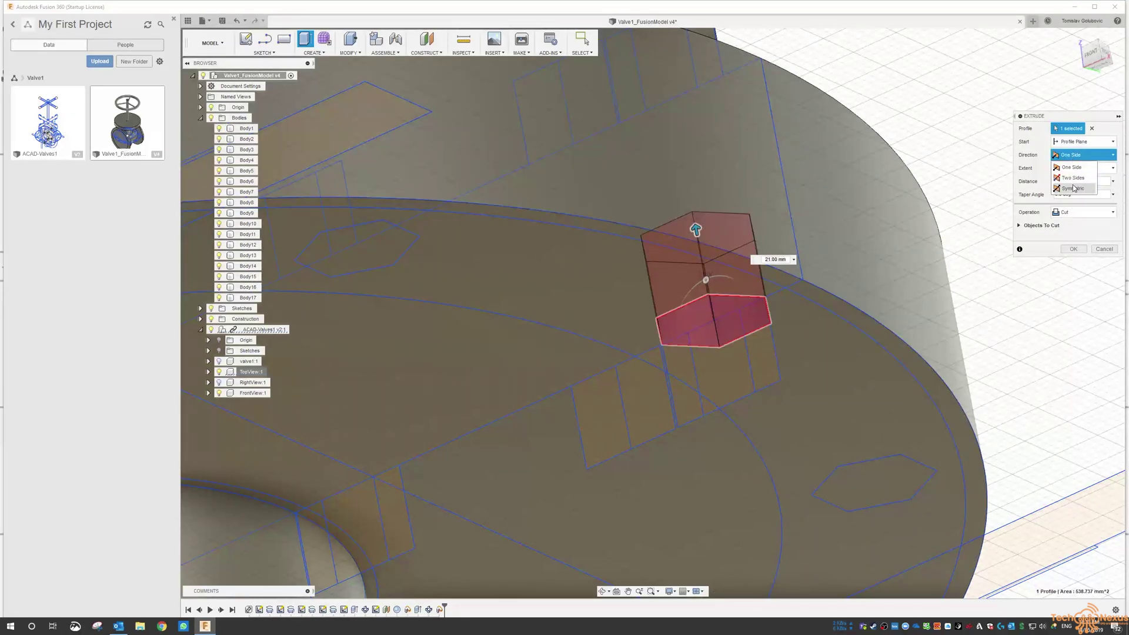
click(1070, 168)
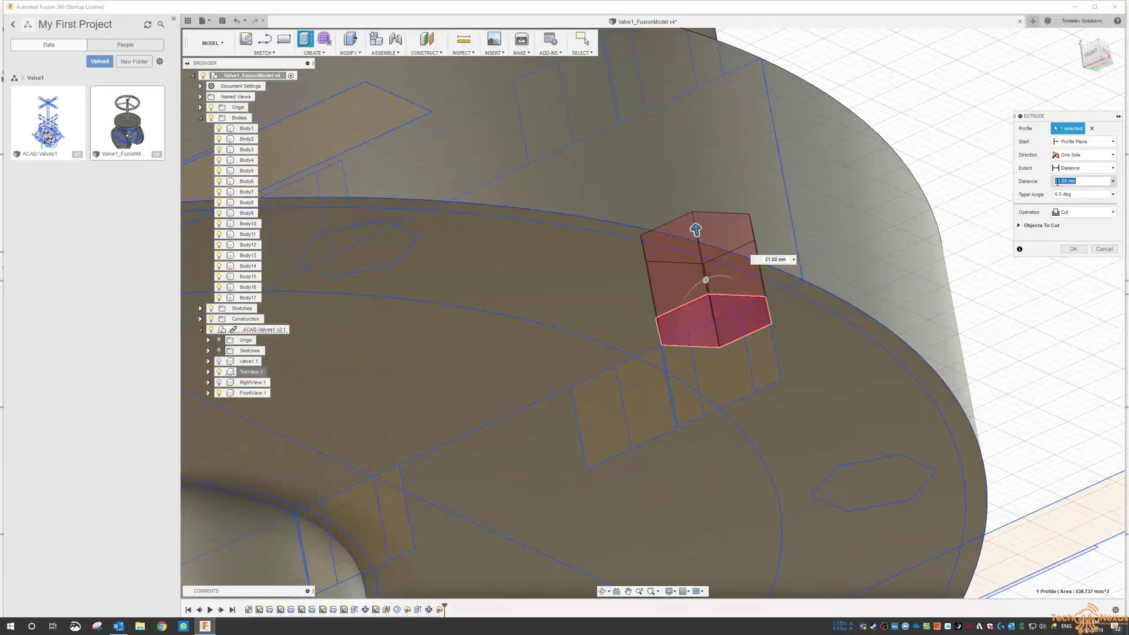
click(1056, 181)
text(-)
click(1113, 212)
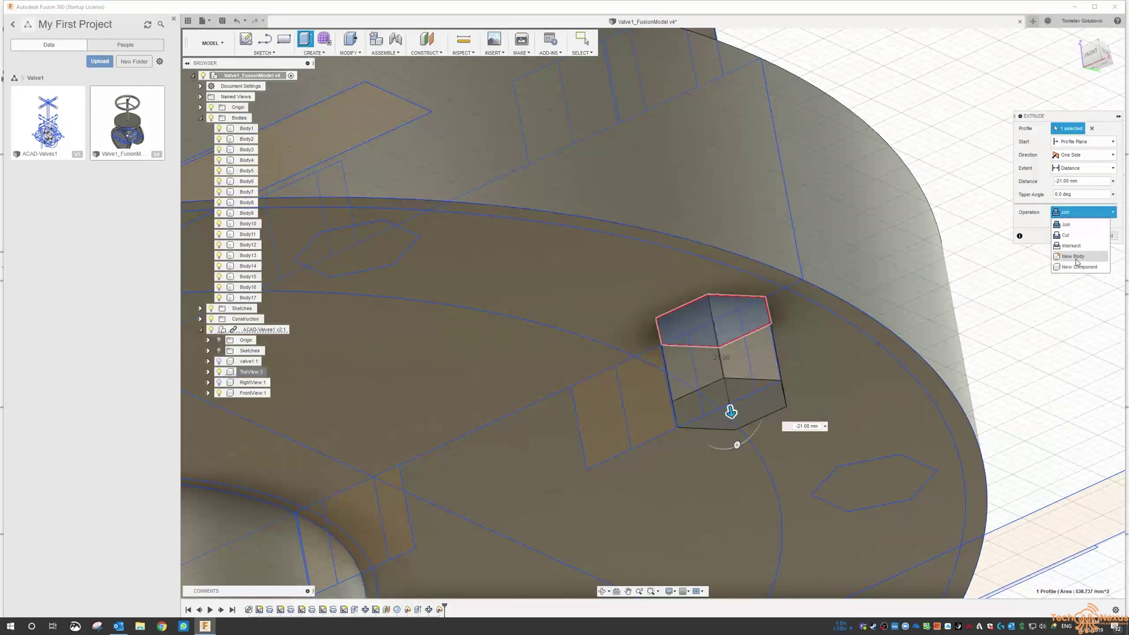
click(1077, 257)
click(1089, 236)
- Create a full circular pattern of the underside hexagonal body around the valve stem with a quantity of 12
scroll(953, 225, down, 3)
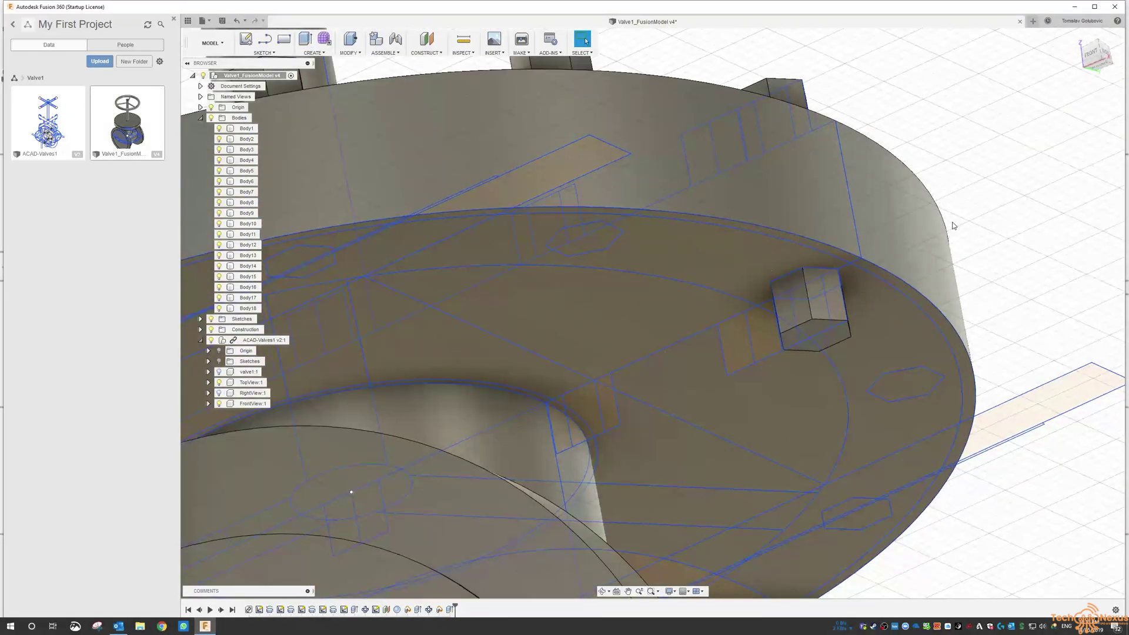
scroll(953, 226, down, 2)
click(253, 308)
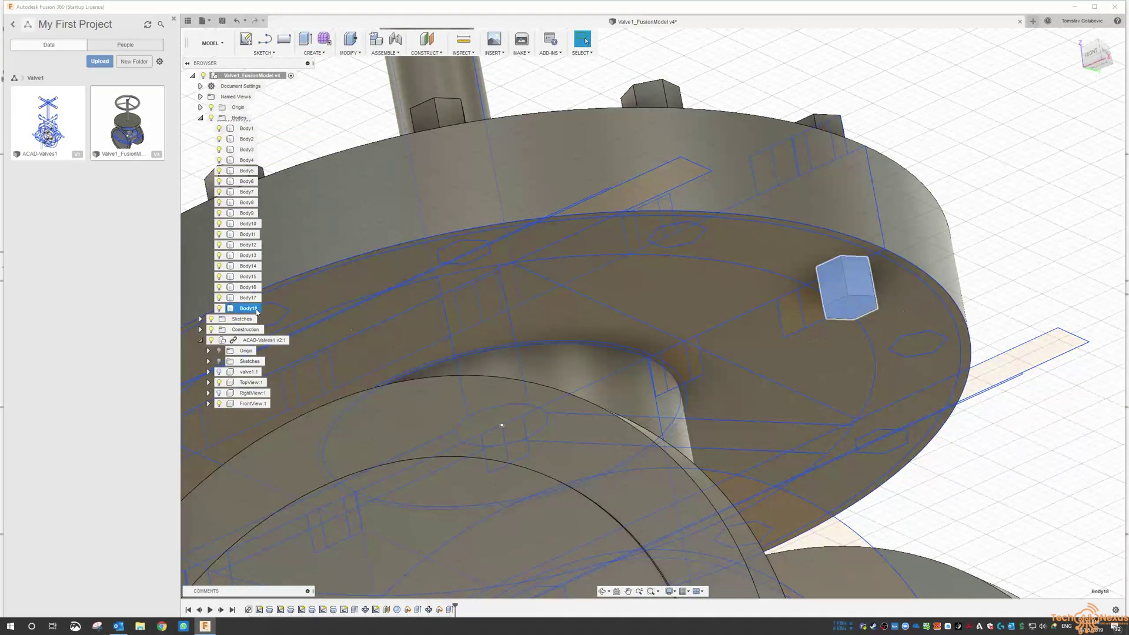
click(316, 57)
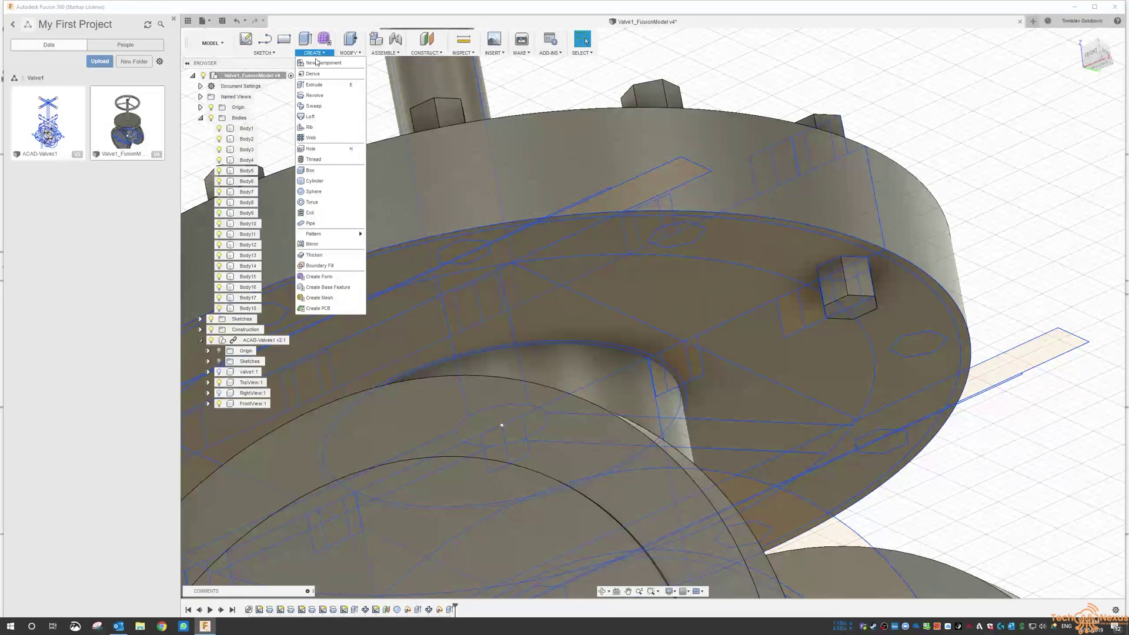
click(314, 52)
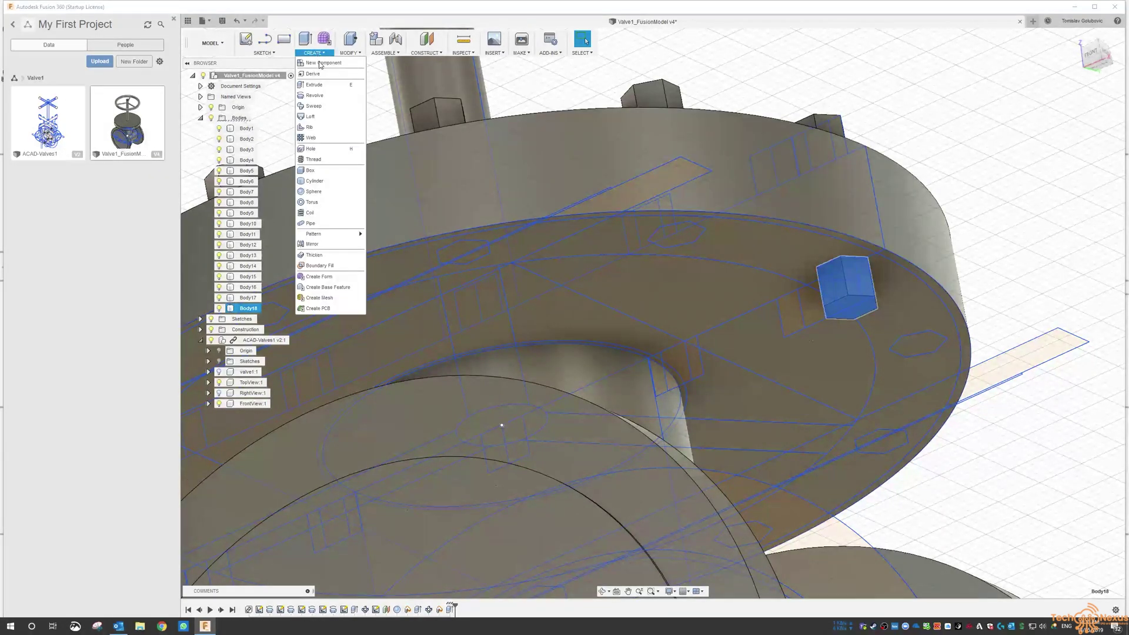
mouse_move(329, 237)
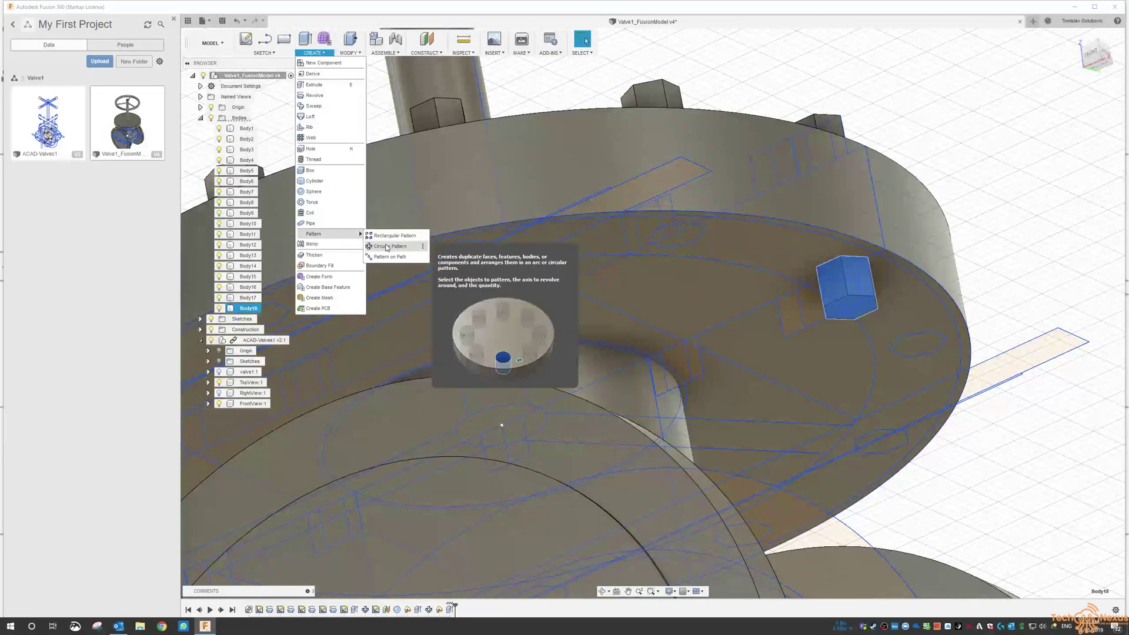
click(388, 245)
click(1066, 155)
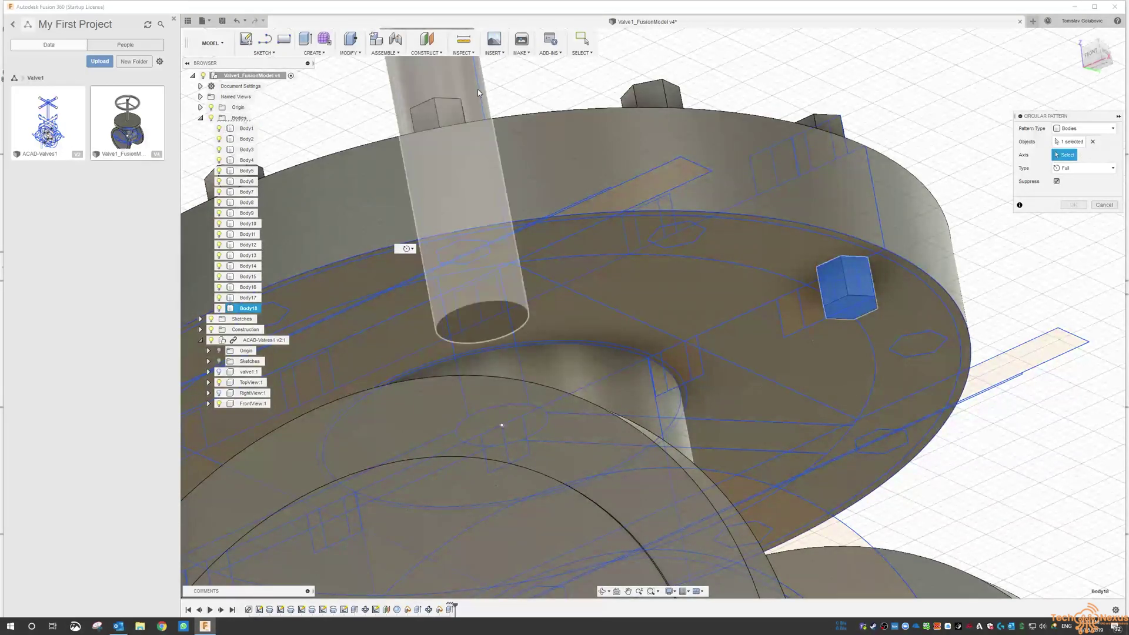
click(484, 92)
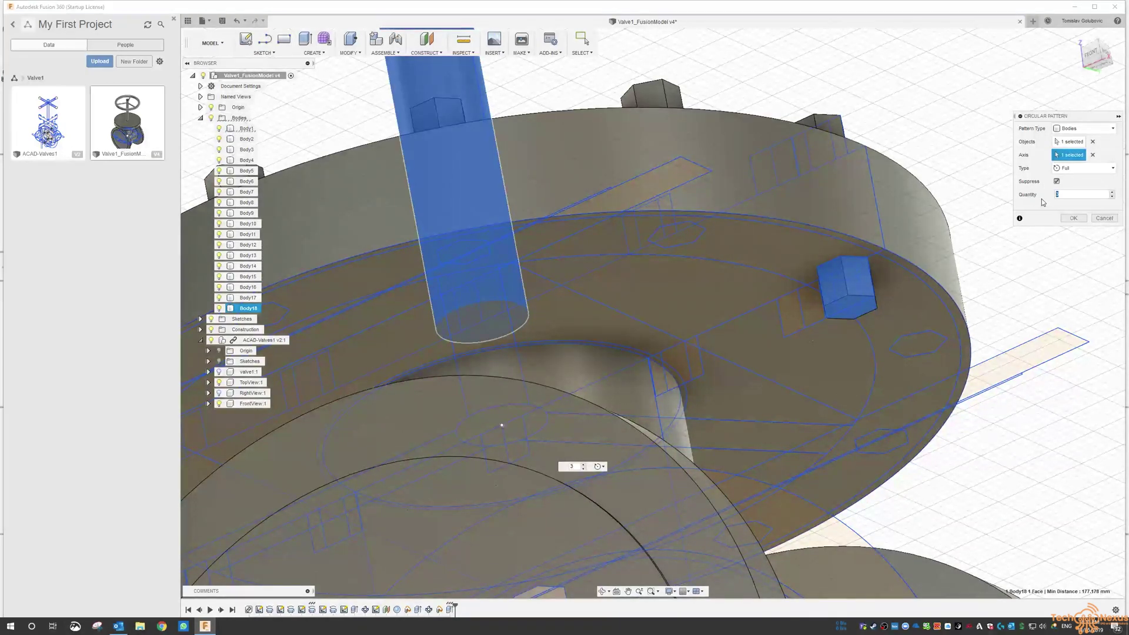
double_click(1068, 196)
click(1073, 219)
- Collapse the list of bodies and hide the TopView and FrontView reference components of ACAD-Valves1
scroll(976, 229, down, 3)
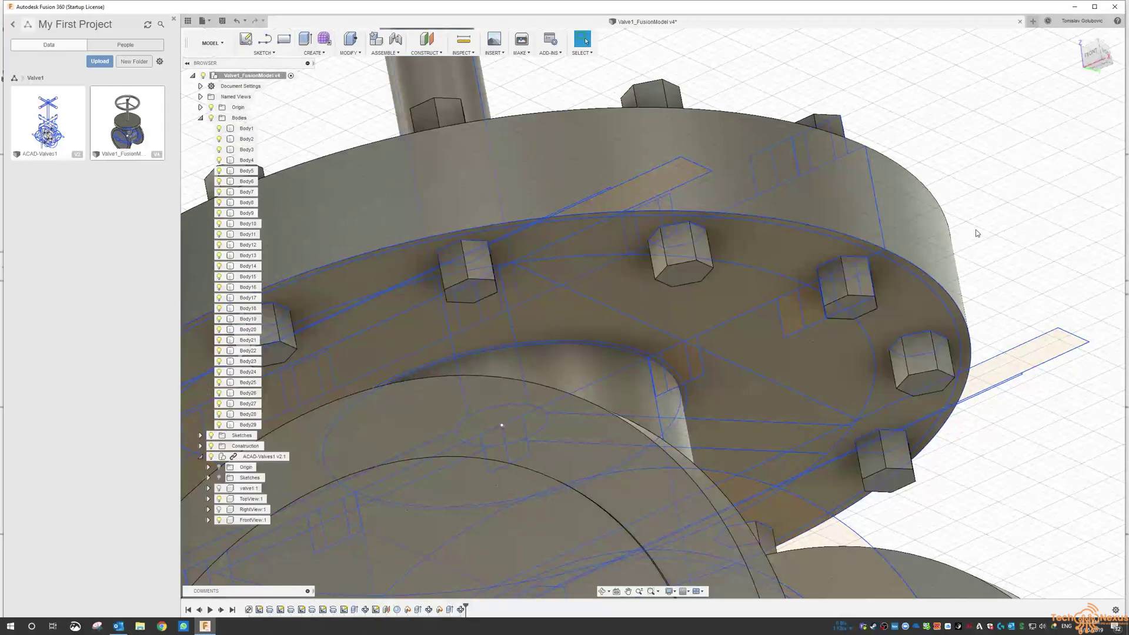
shift+middle_drag(976, 230, 917, 194)
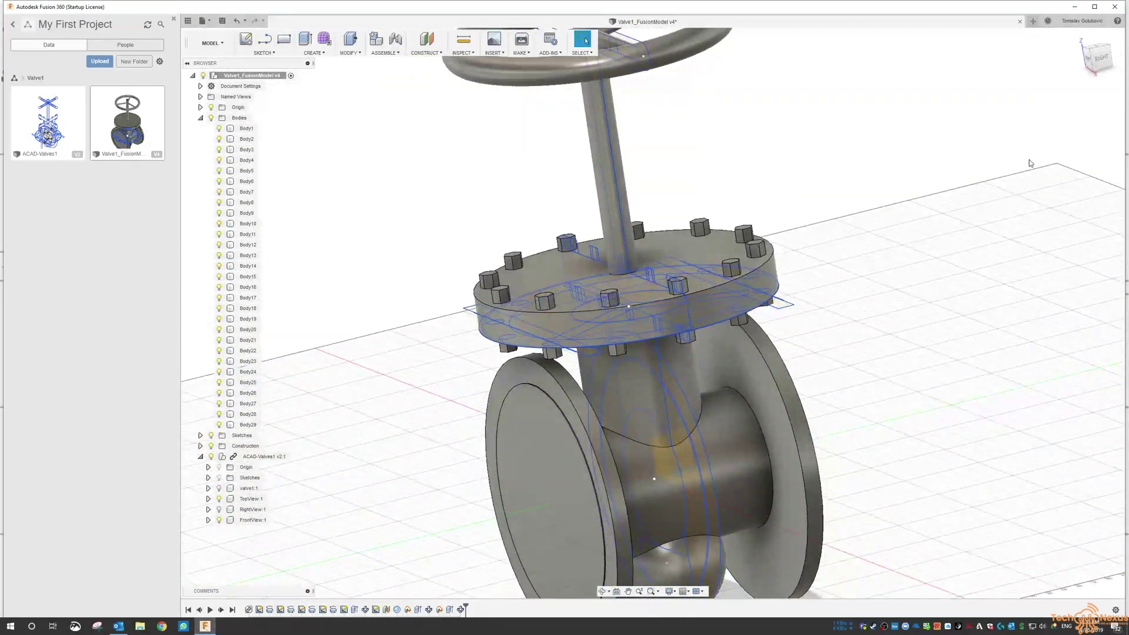
click(1091, 56)
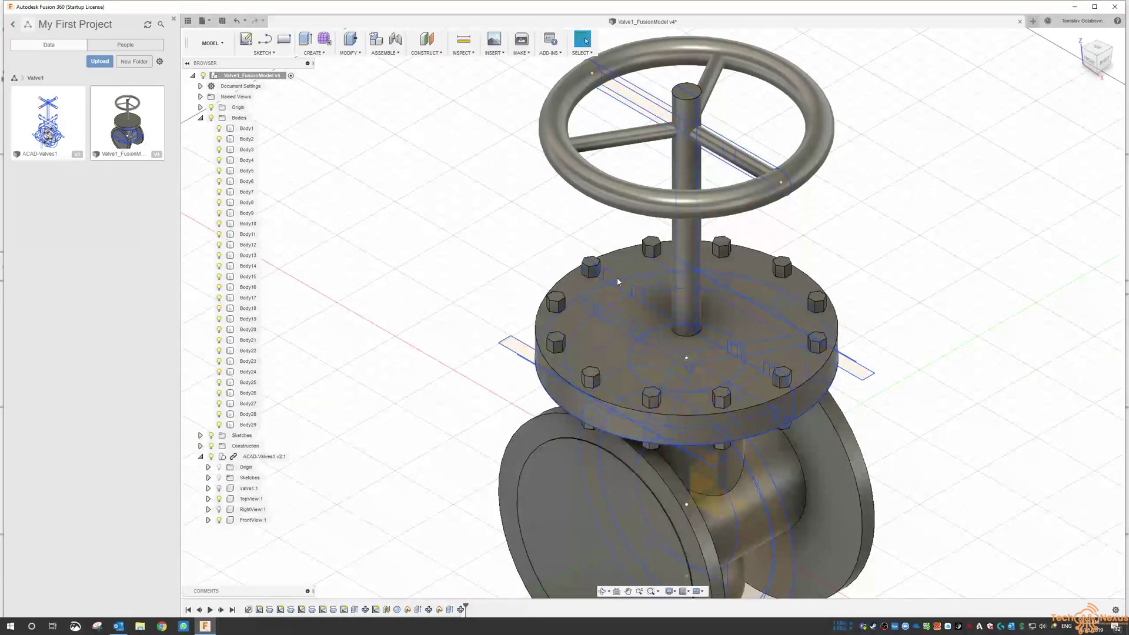
click(200, 118)
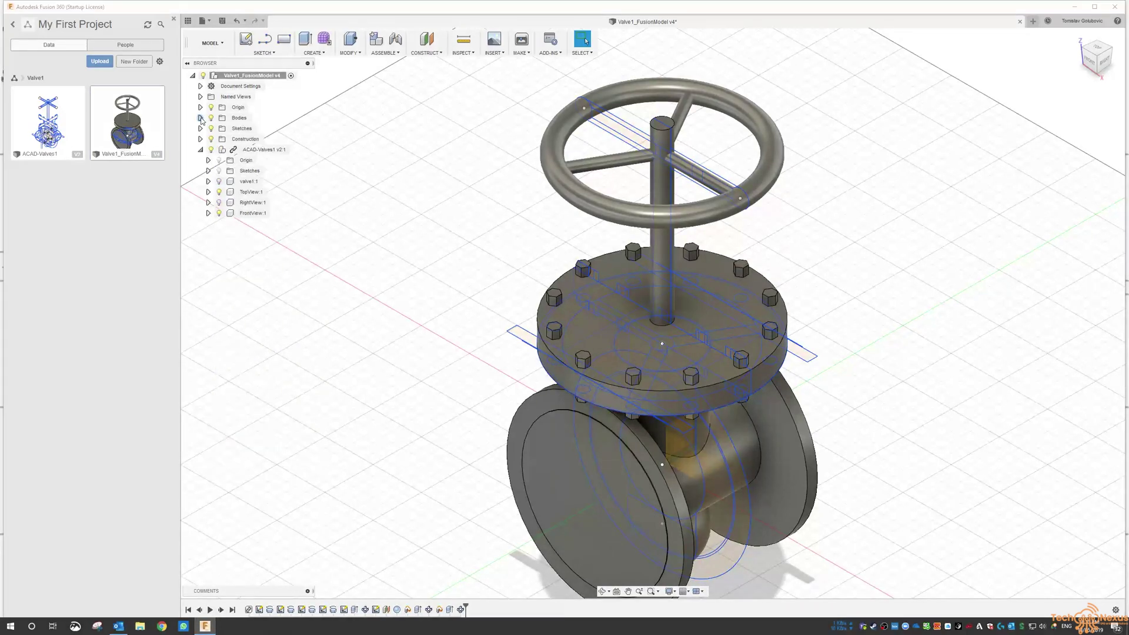
click(218, 213)
scroll(373, 267, down, 1)
- Inspect the bolt heads on the top and underside of the upper flange and return to an isometric view of the whole valve
shift+middle_drag(461, 355, 454, 330)
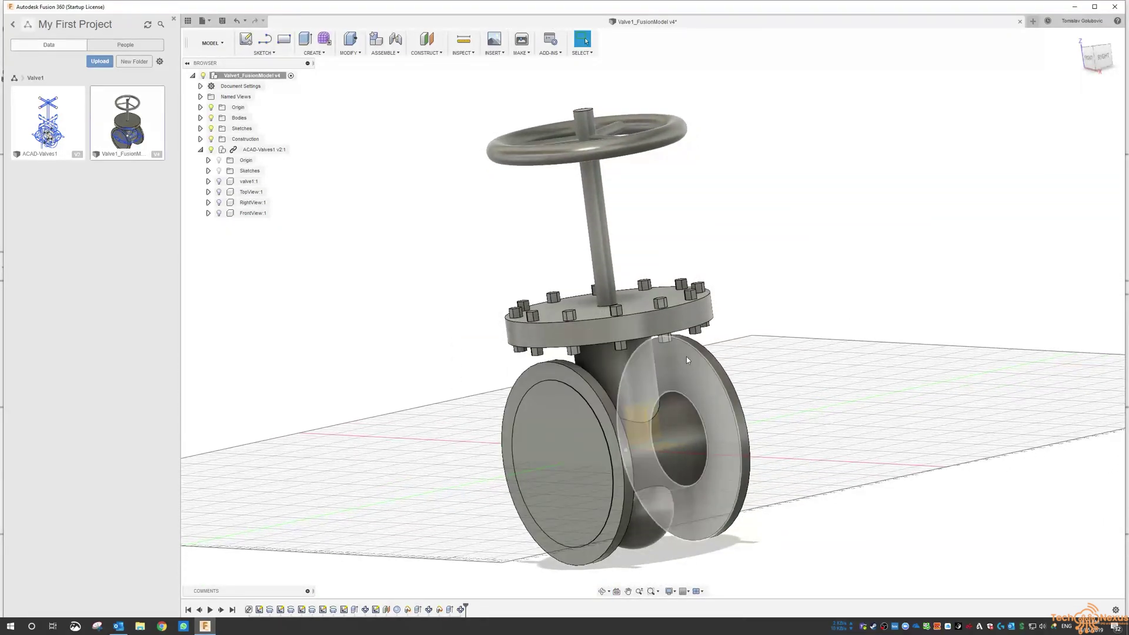
scroll(664, 344, down, 2)
scroll(668, 344, up, 4)
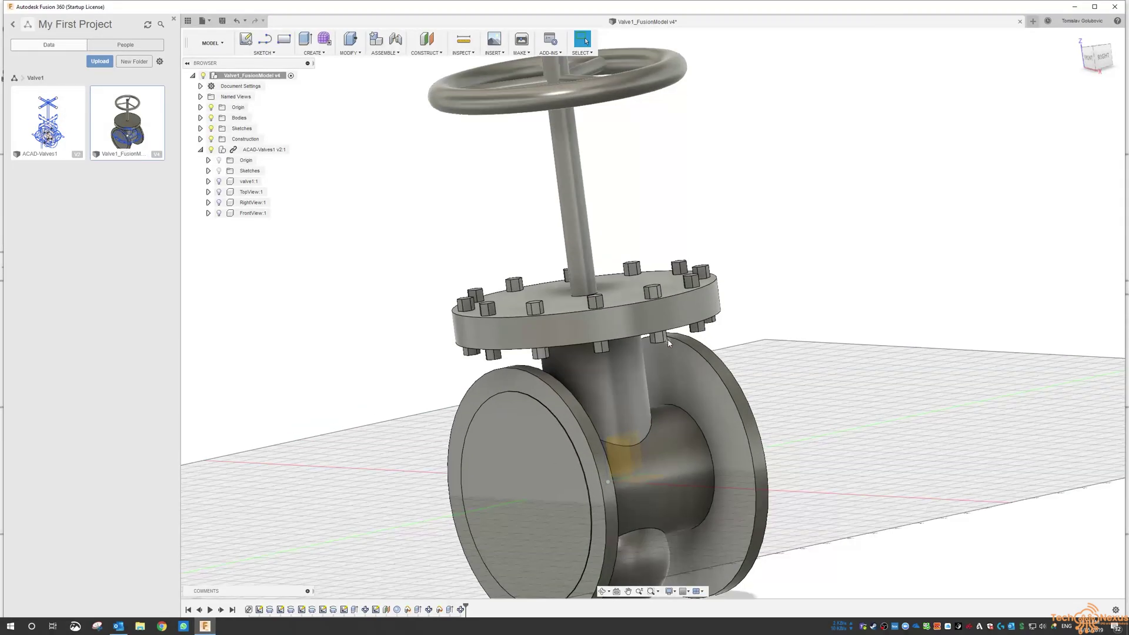
scroll(668, 343, up, 4)
shift+middle_drag(703, 347, 776, 113)
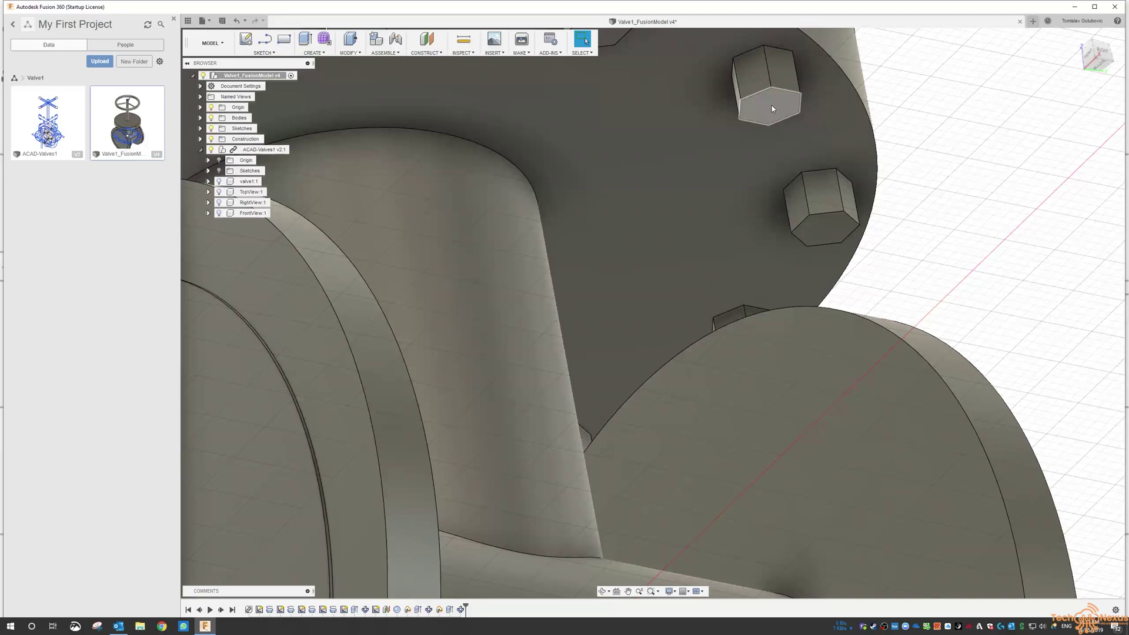
scroll(667, 324, down, 6)
shift+middle_drag(667, 326, 779, 345)
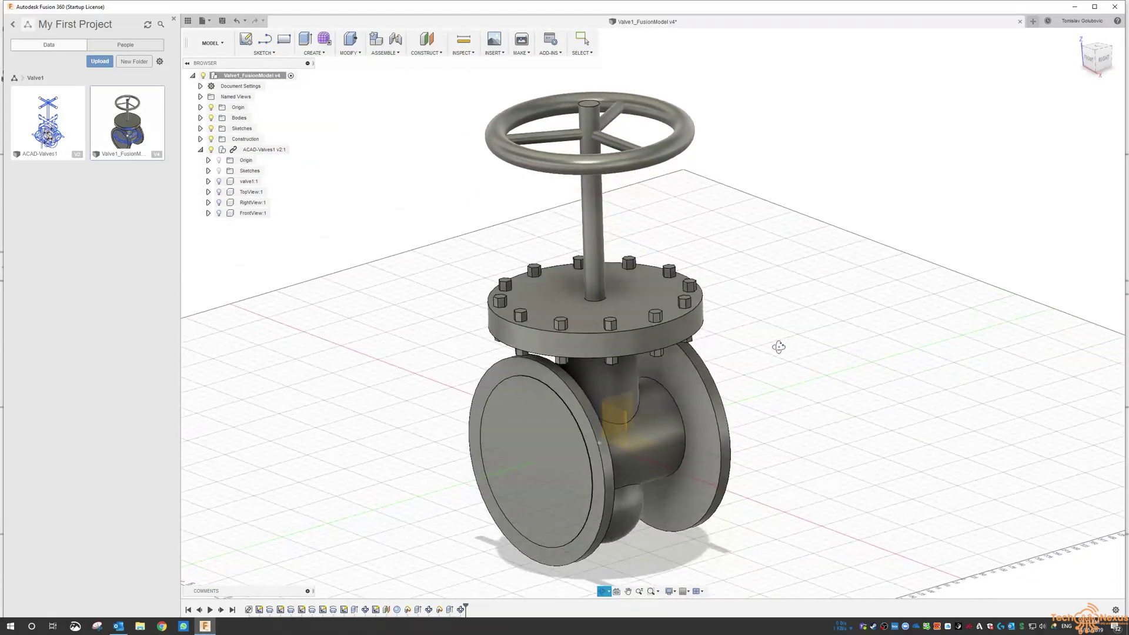
scroll(607, 264, down, 5)
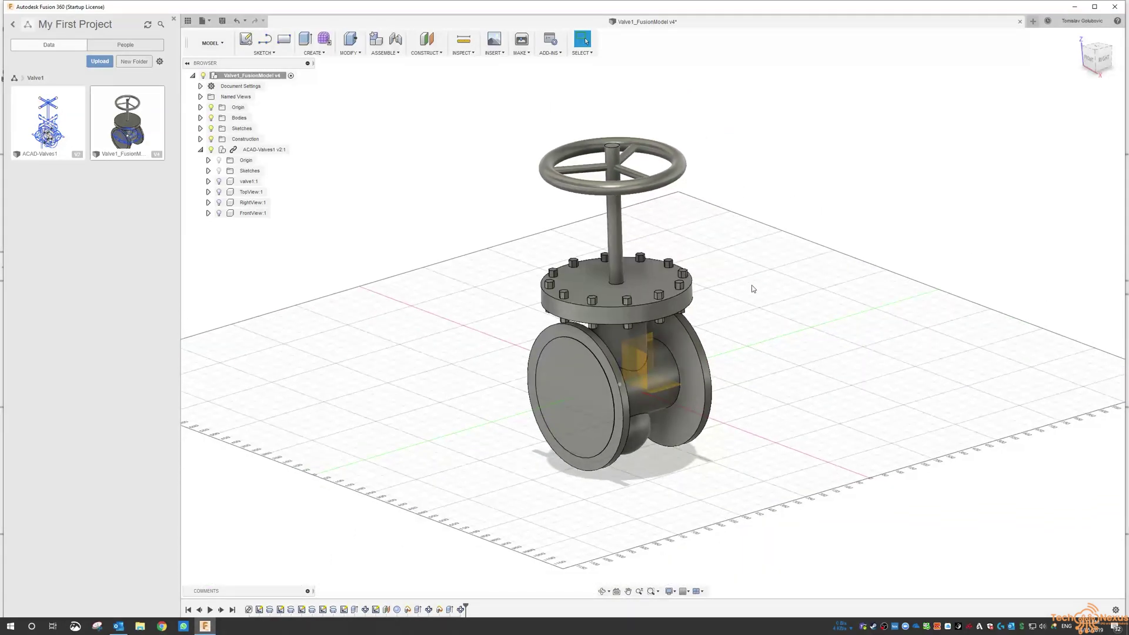
click(1092, 54)
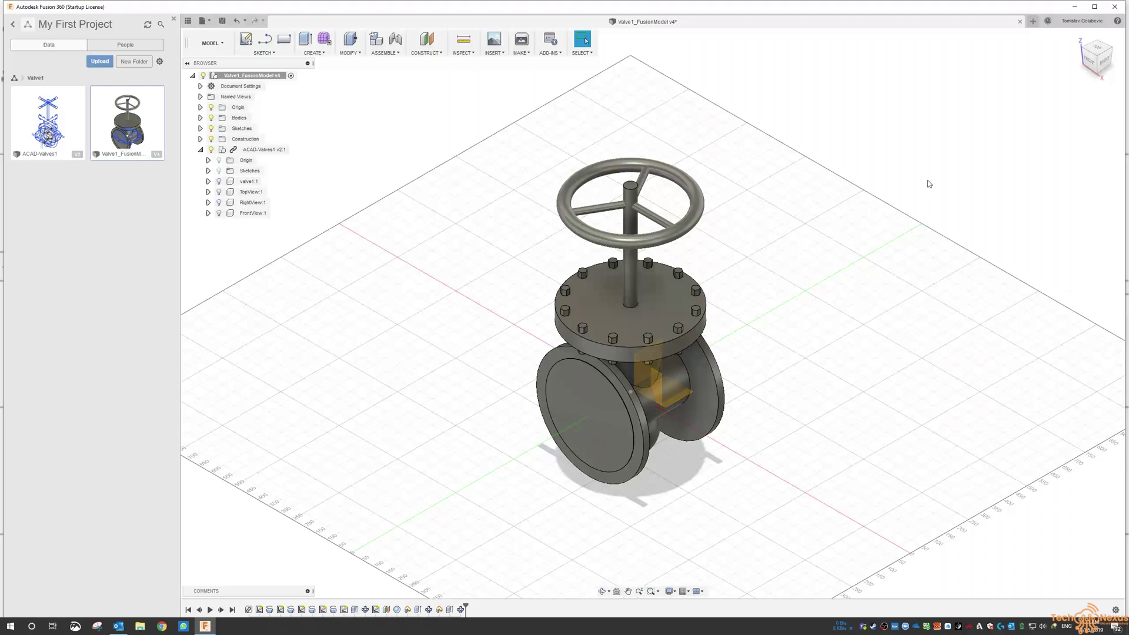